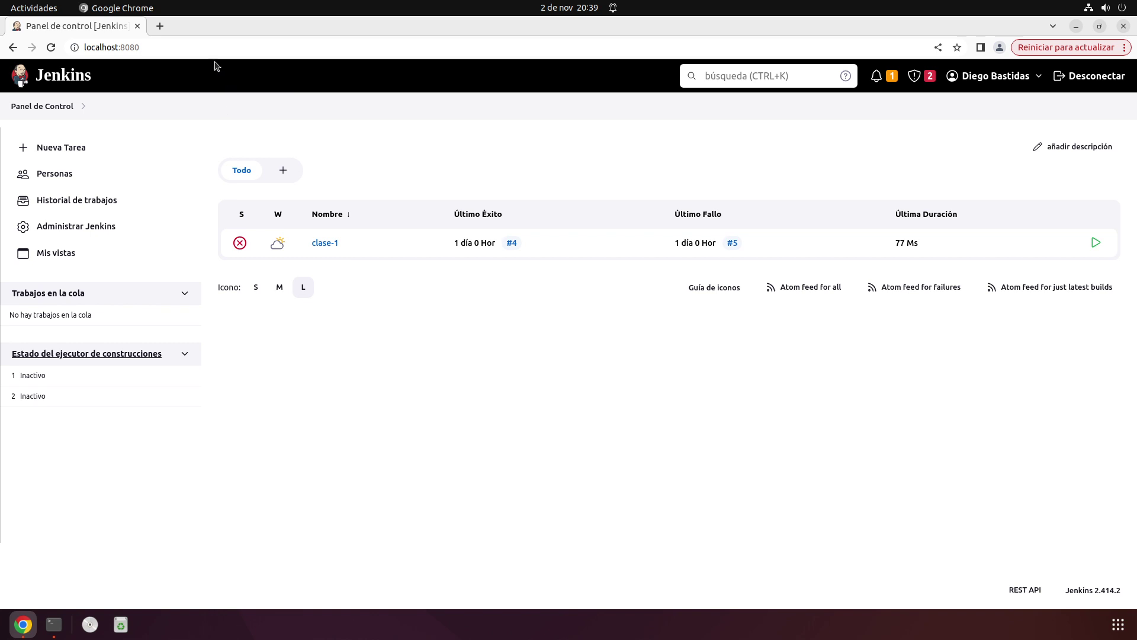
click(160, 27)
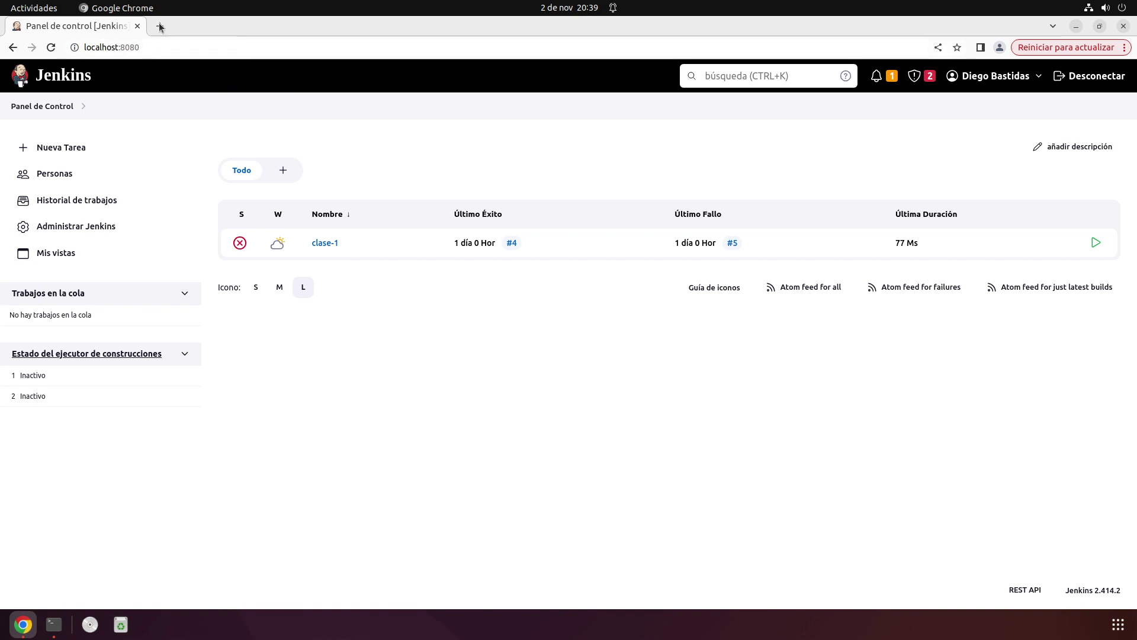
click(302, 27)
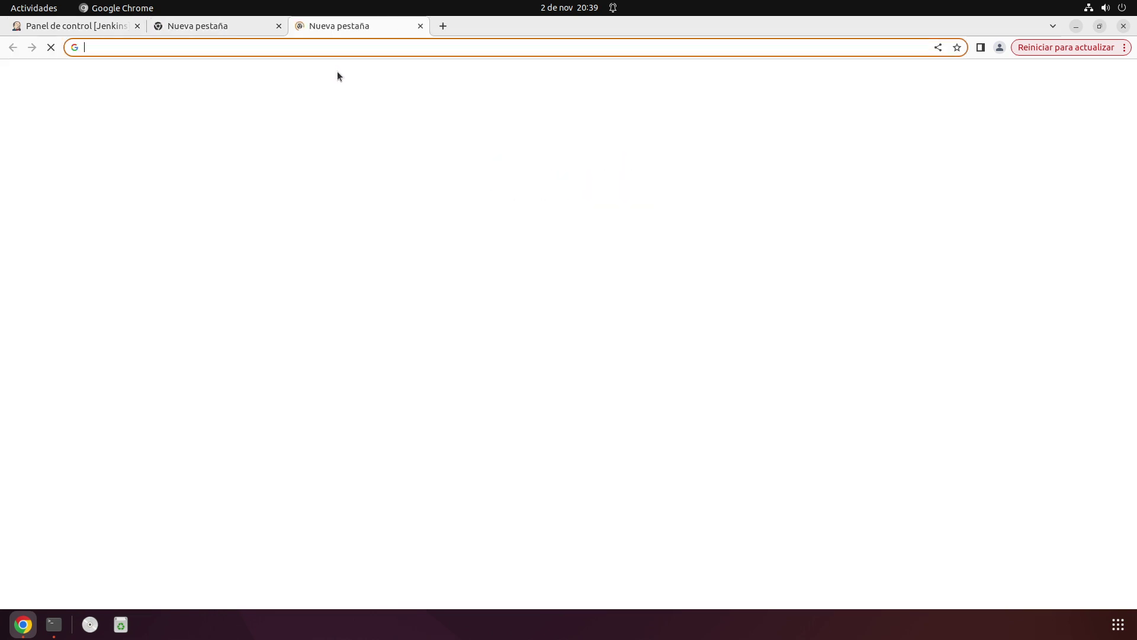
click(320, 54)
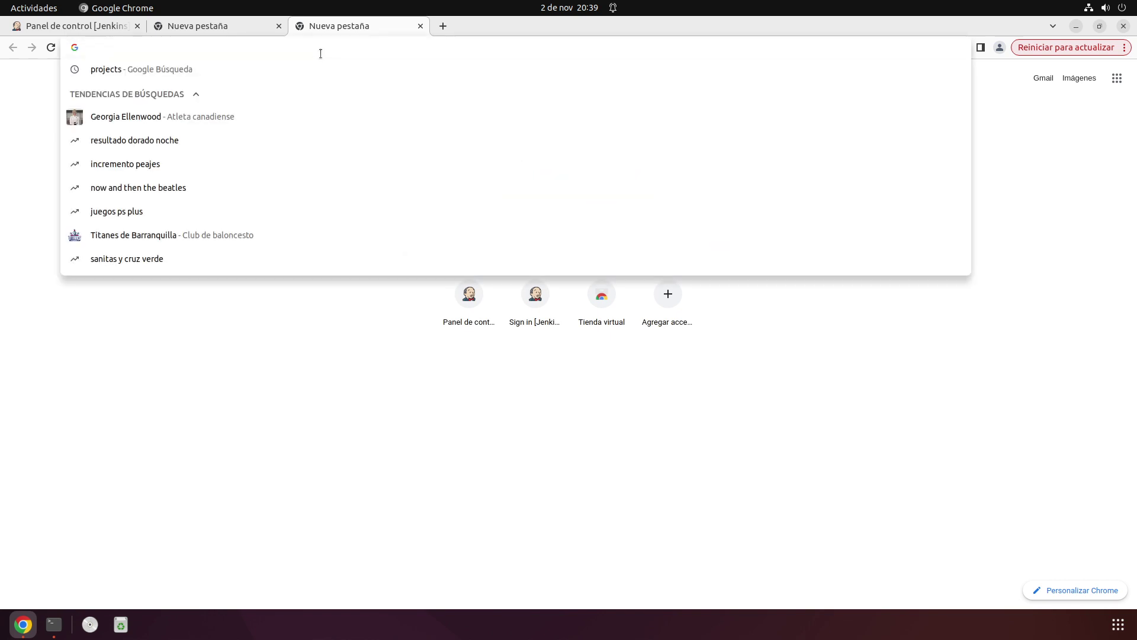
click(282, 335)
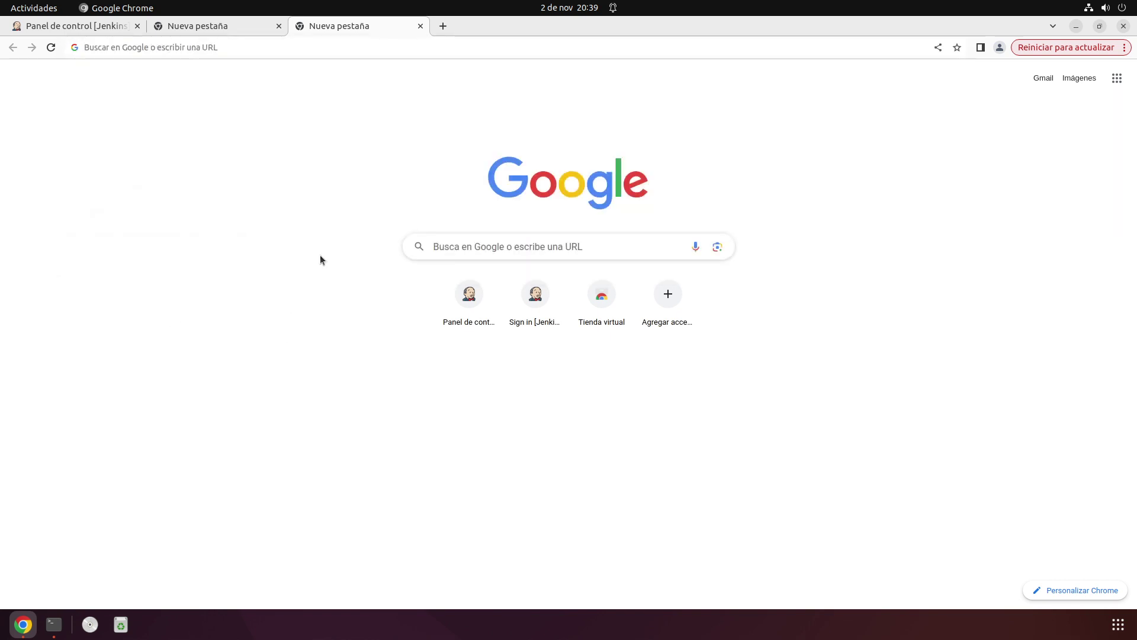
middle_click(334, 28)
middle_click(251, 29)
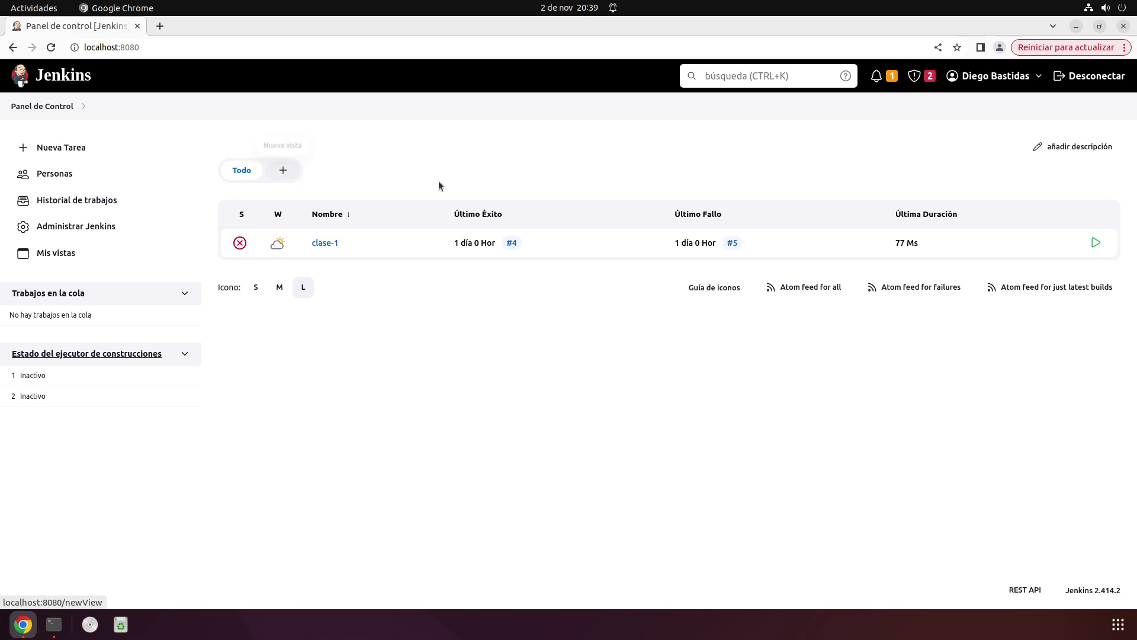
Create a new view named "Free Style Projects" of the type Lista de vistas
click(284, 174)
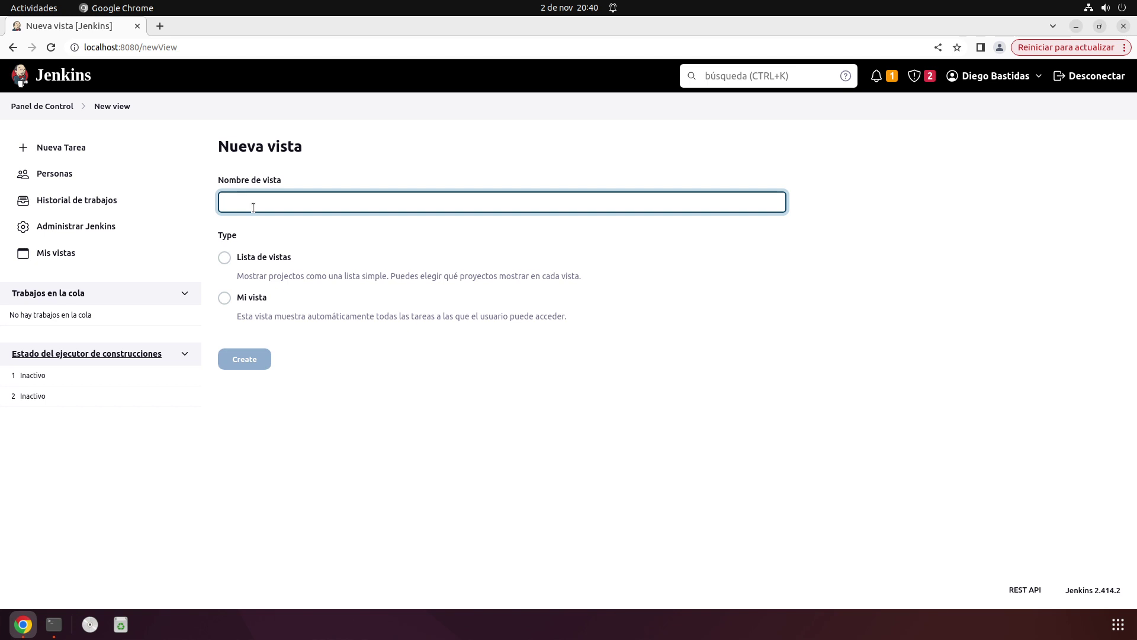
text(Free Style P)
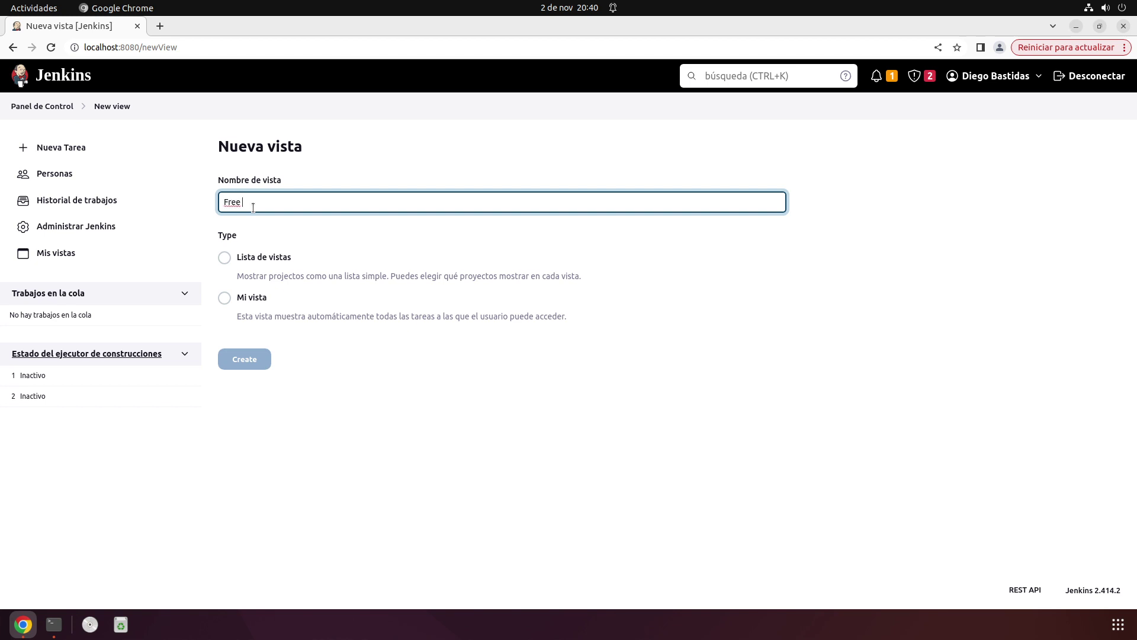
text(rojects)
click(261, 256)
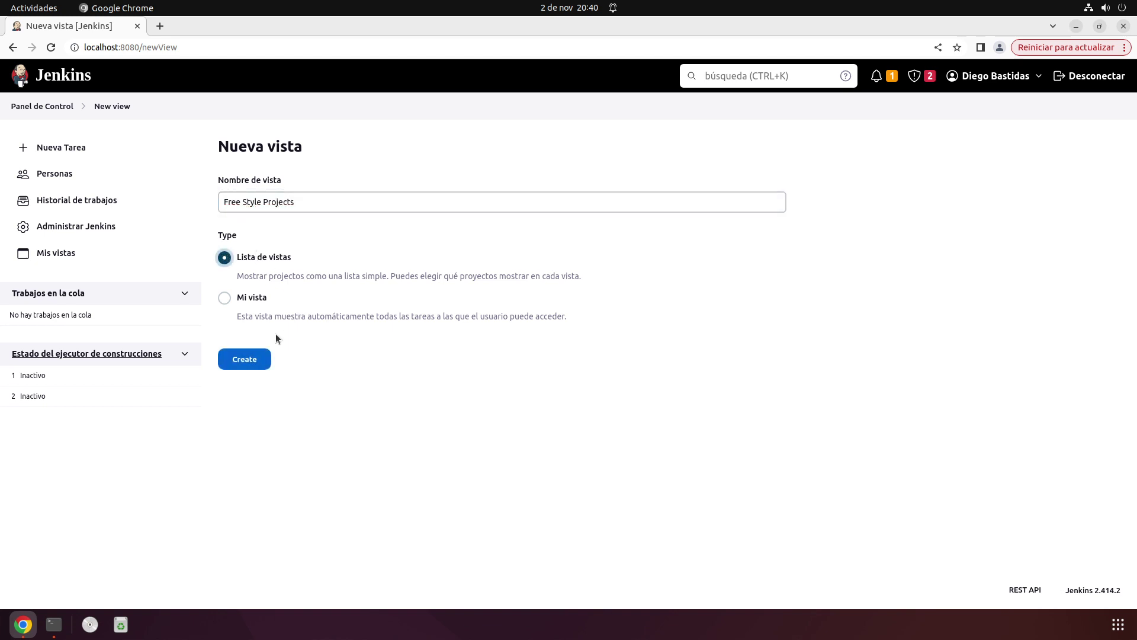
click(256, 353)
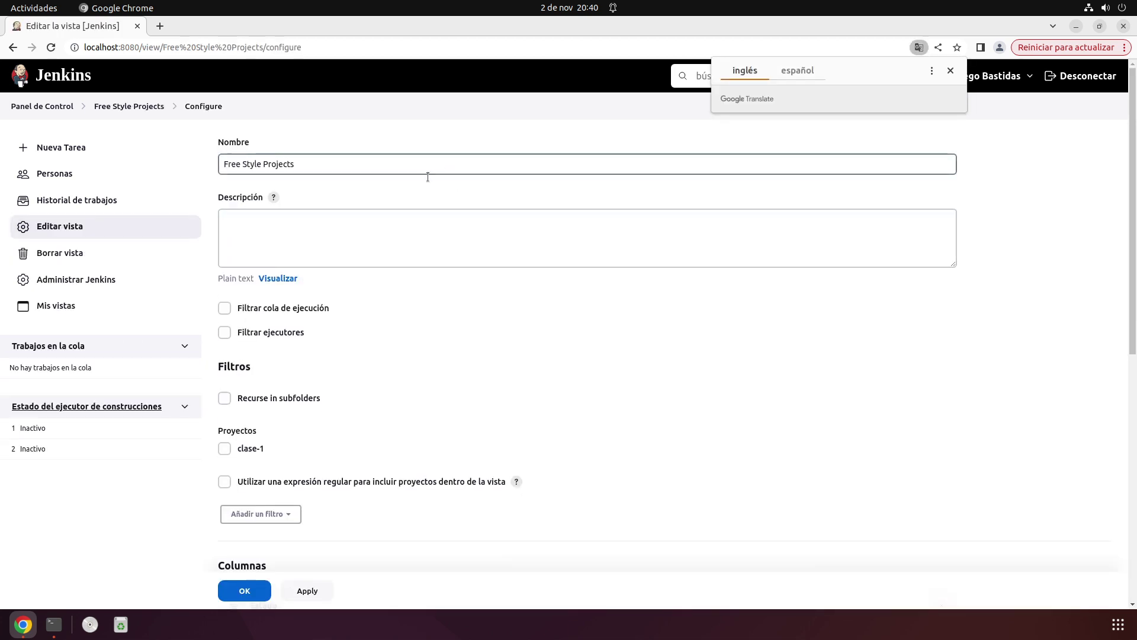
Enter "Estos son los projectos Free Style Jobs" as the description of the Free Style Projects view
click(298, 225)
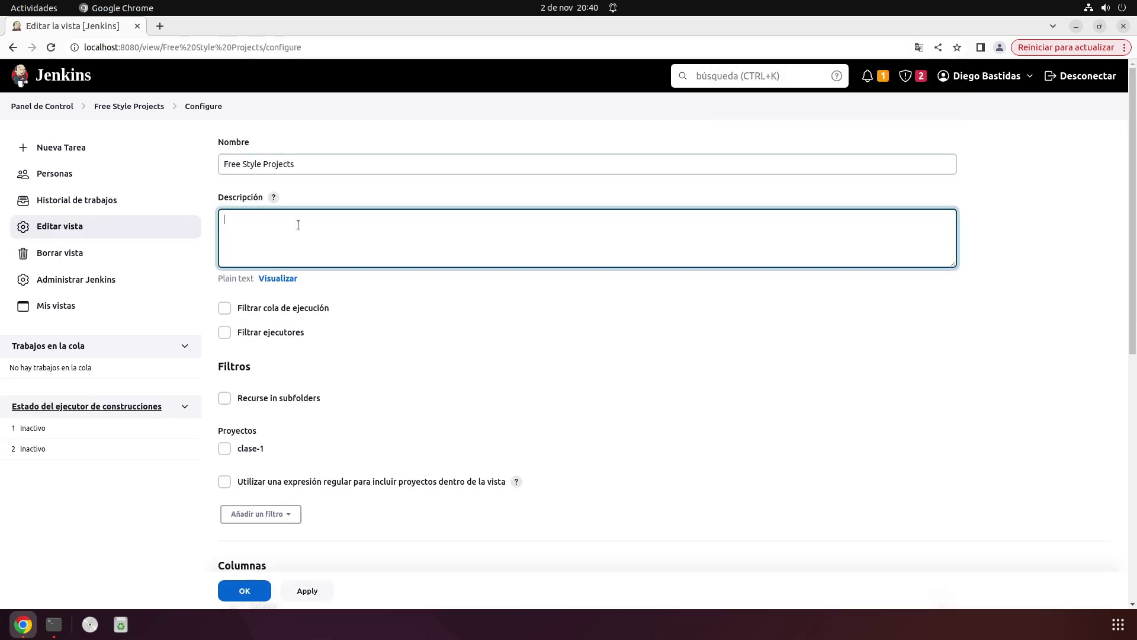
text(Estos son)
text( los projectos)
text( de)
key(BackSpace)
key(BackSpace)
key(BackSpace)
text(Free Style Jo)
text(s)
key(BackSpace)
text(bs)
Include the clase-1 project in the Free Style Projects view and save the view configuration
scroll(253, 376, down, 2)
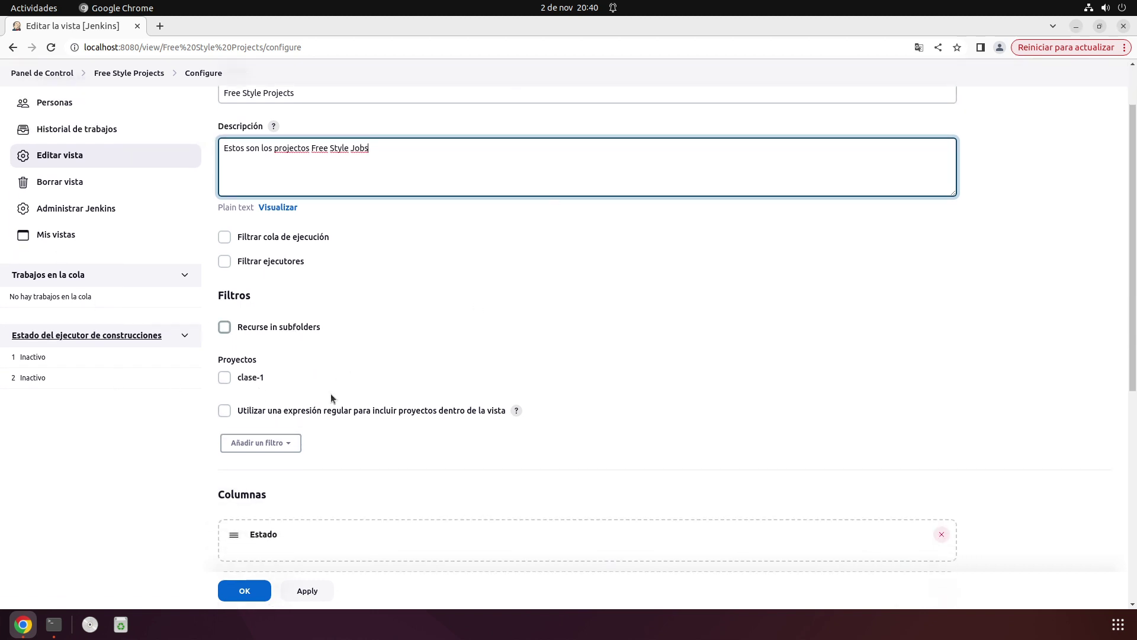
click(251, 380)
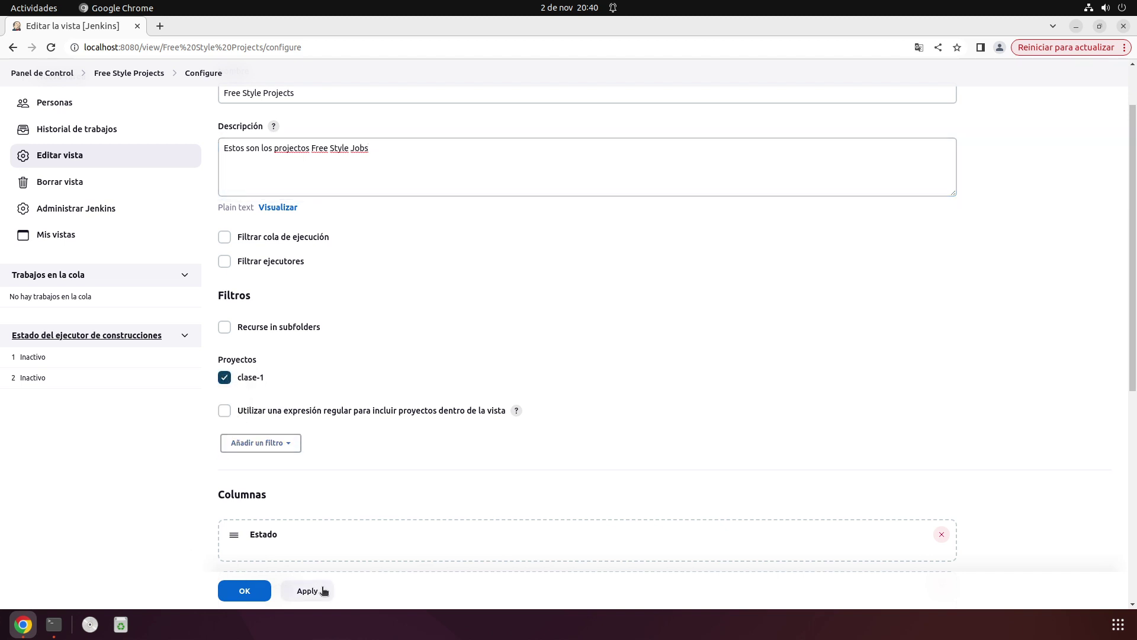
click(304, 591)
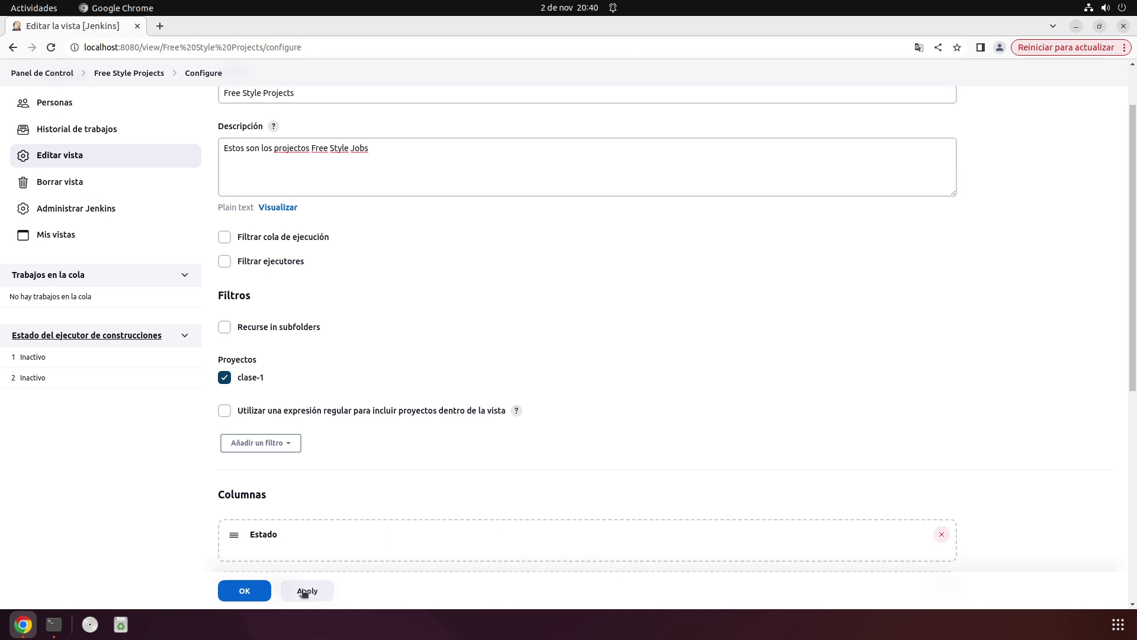
click(255, 590)
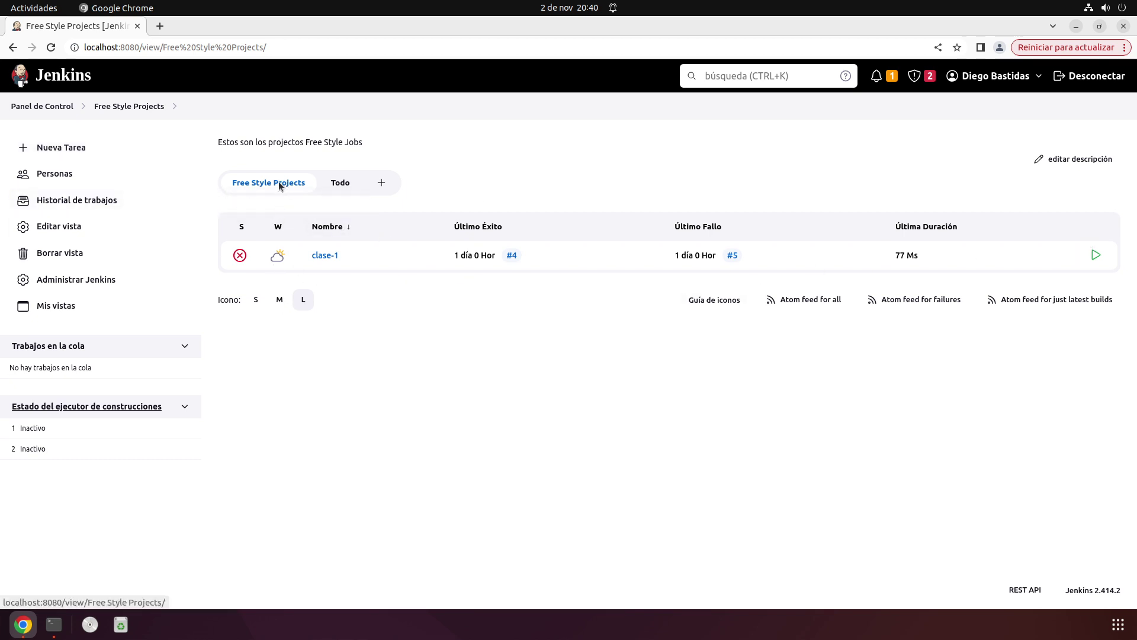
Create a freestyle project (proyecto de estilo libre) named clase-2 from within the Free Style Projects view
click(84, 148)
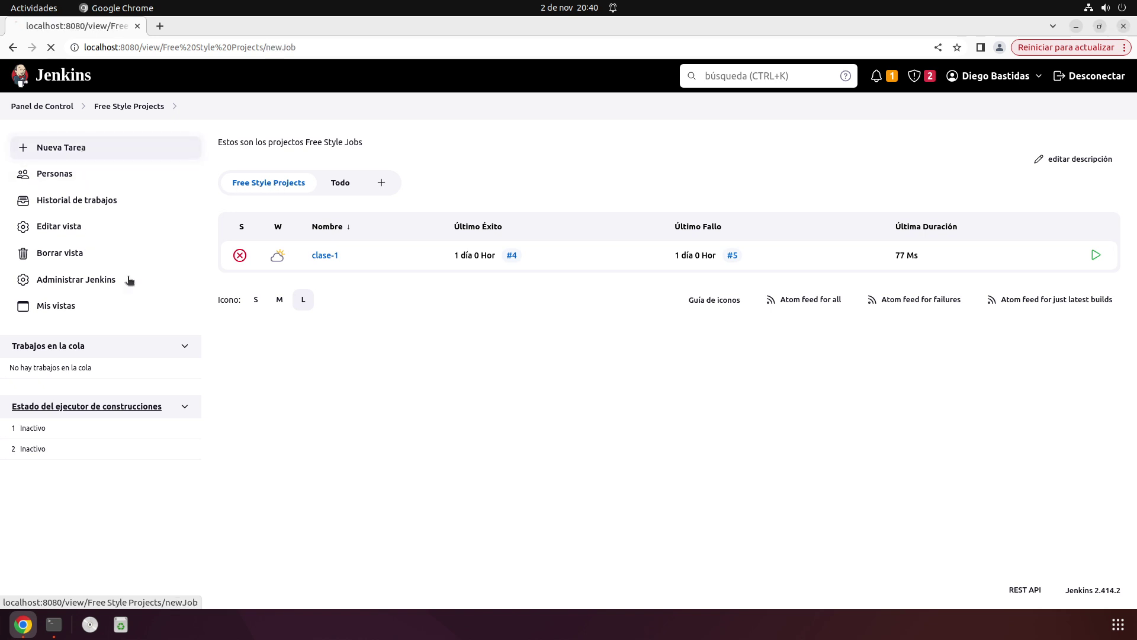
click(312, 193)
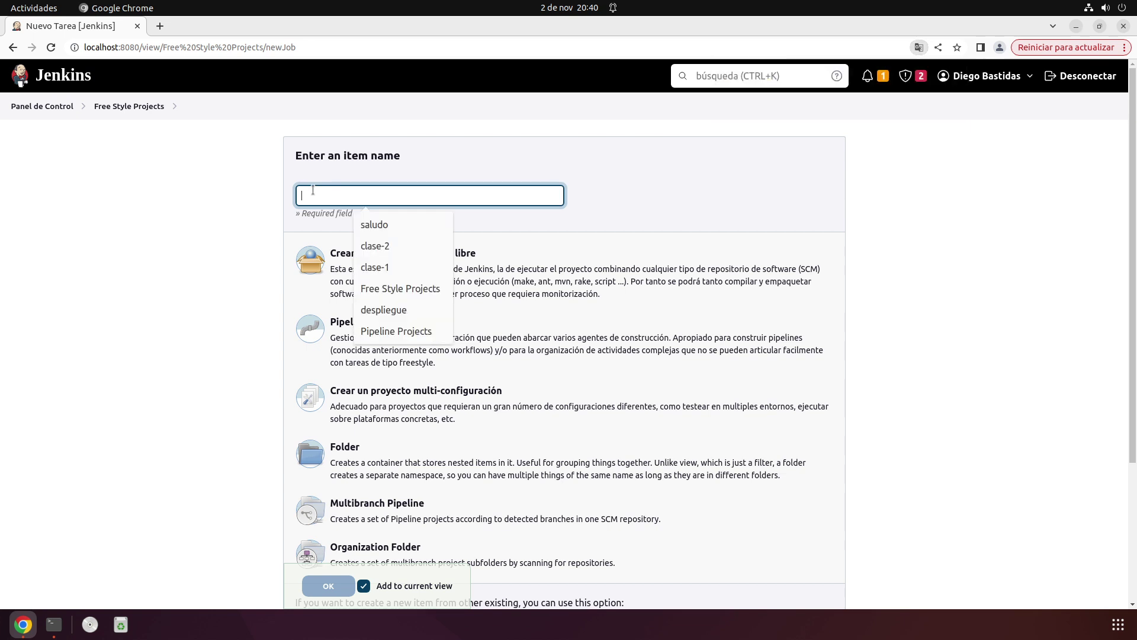
click(385, 244)
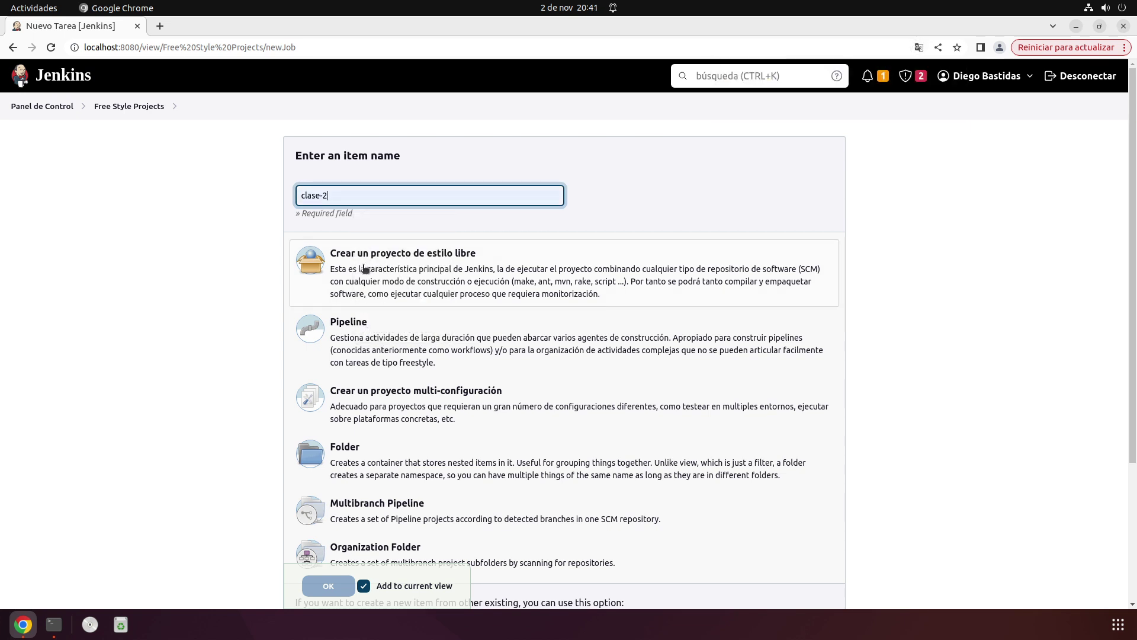
click(100, 264)
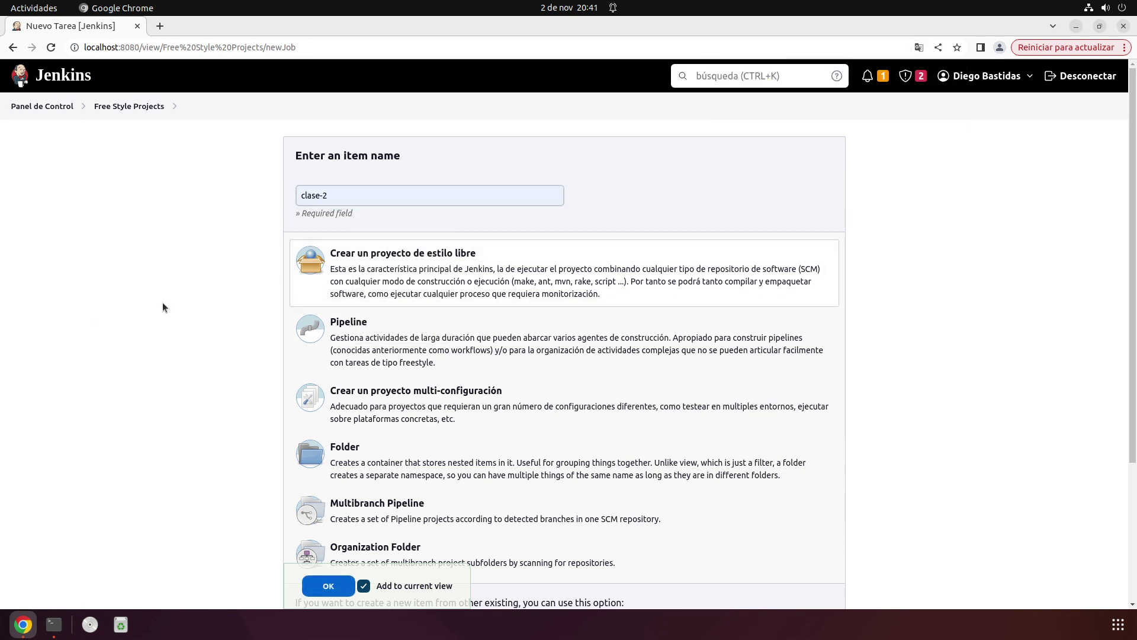
click(324, 584)
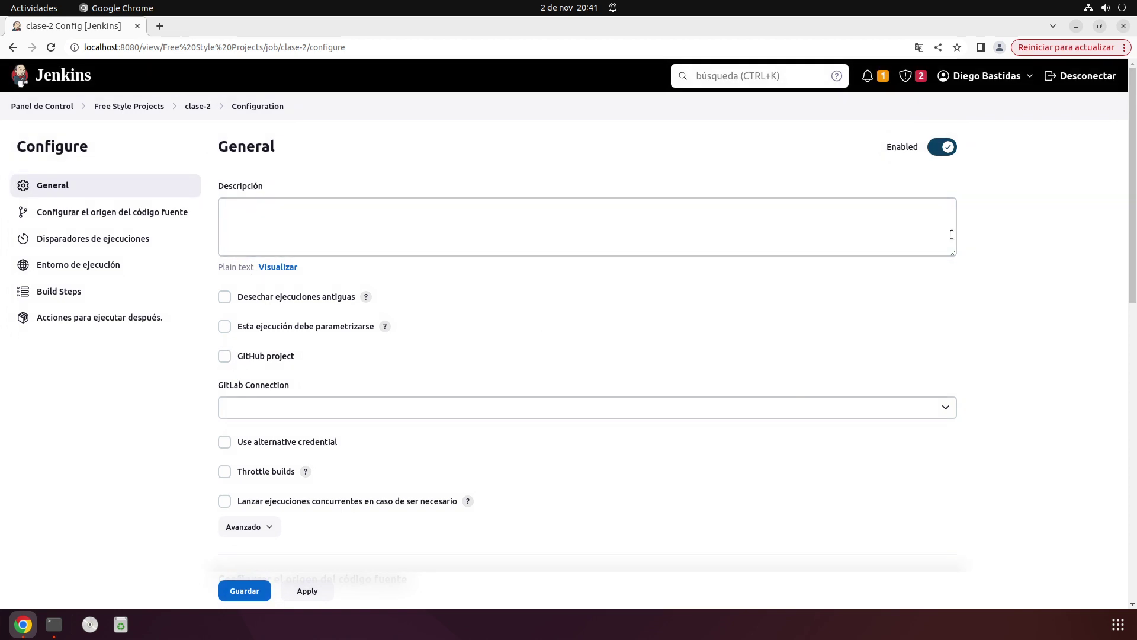
Add a shell build step to clase-2 with the command echo "hola soy clase 2" and save the job
drag(1133, 188, 1132, 415)
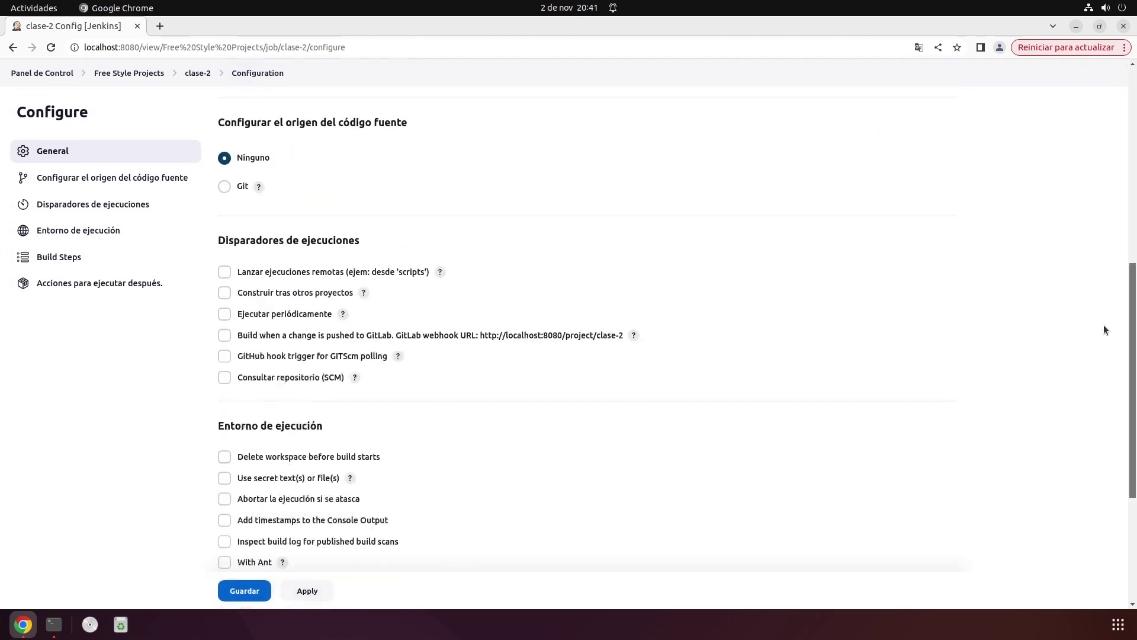
scroll(1079, 158, down, 2)
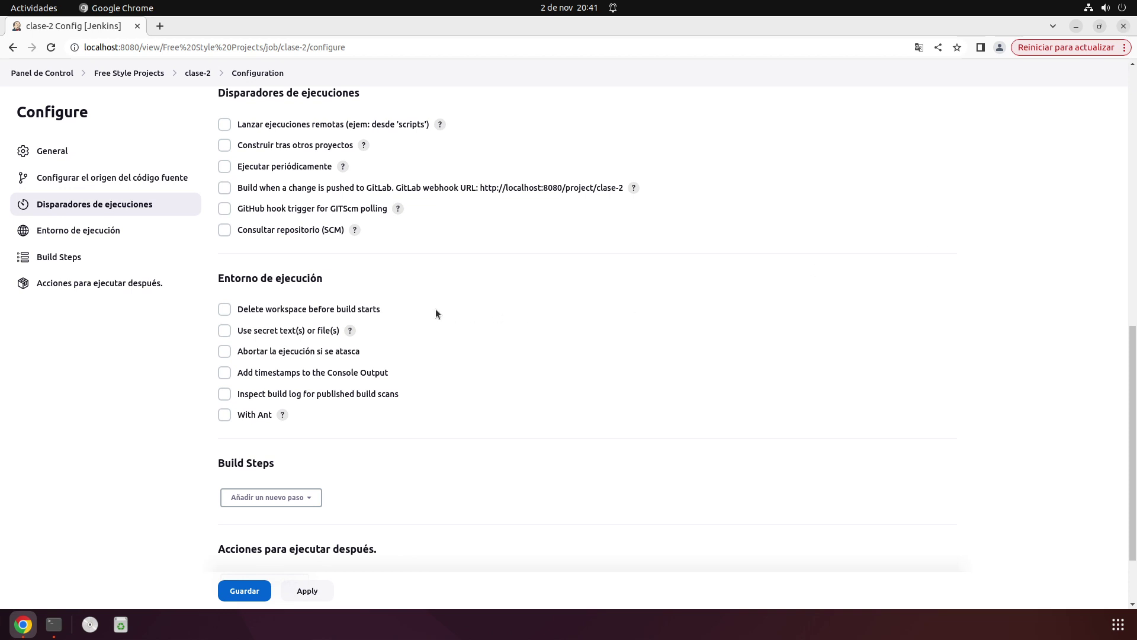
scroll(287, 456, down, 2)
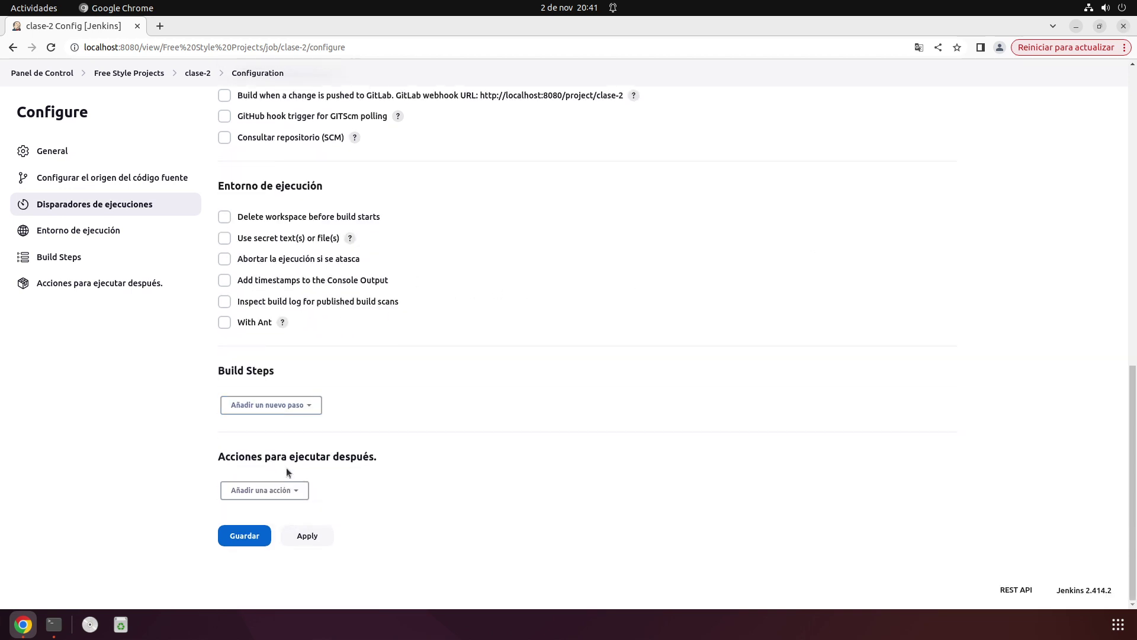
click(272, 404)
click(242, 460)
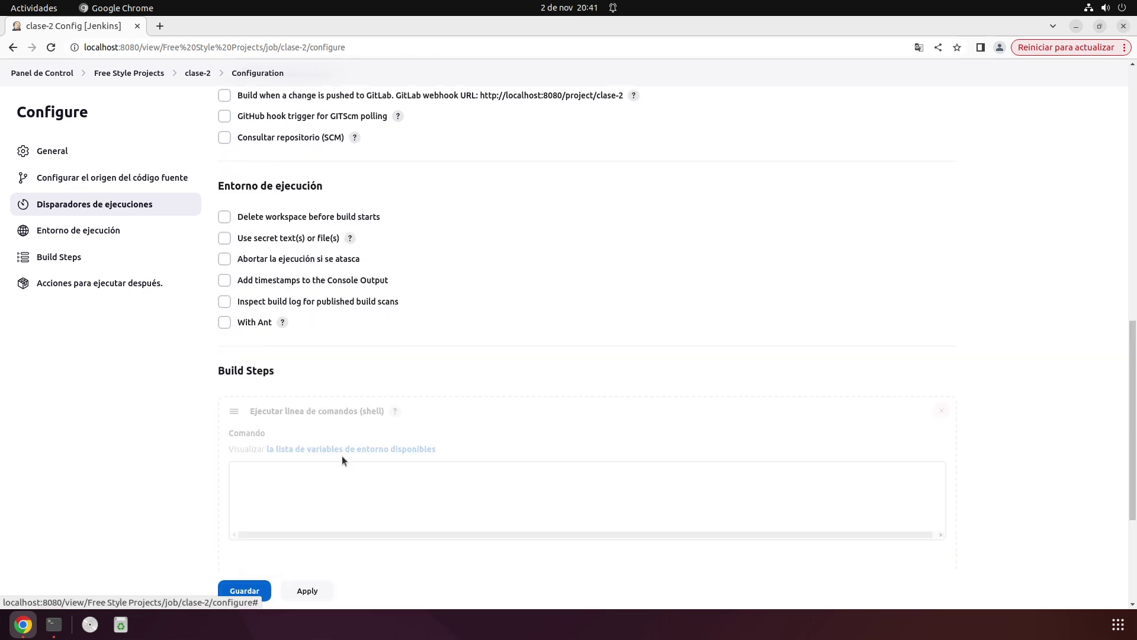
click(353, 474)
text(echo)
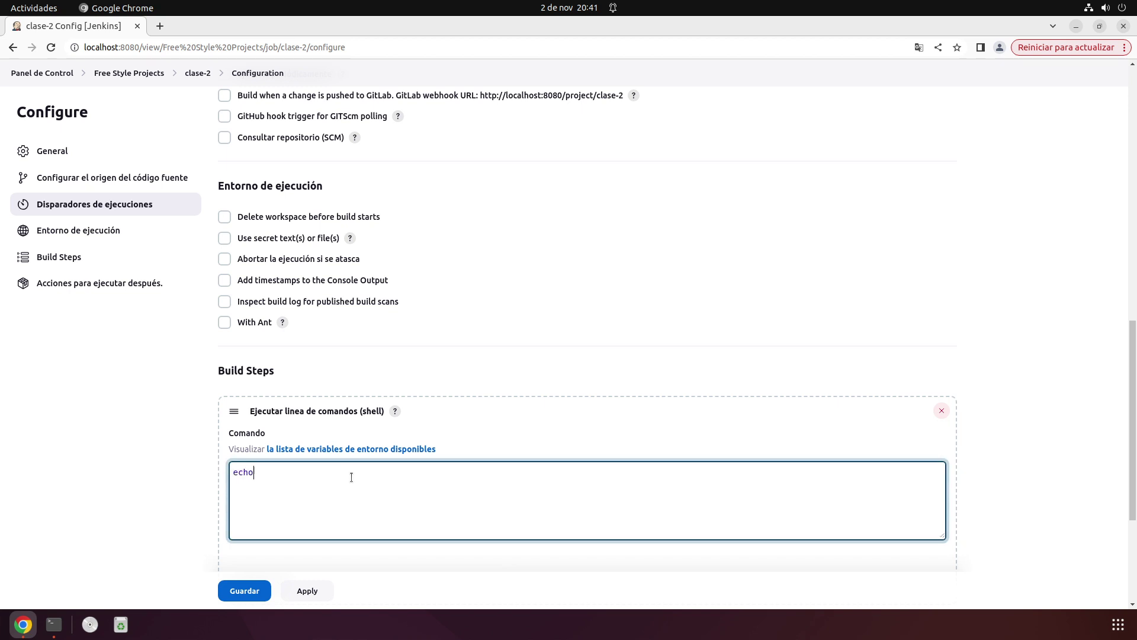
text( ""hola soy clase 2)
click(248, 591)
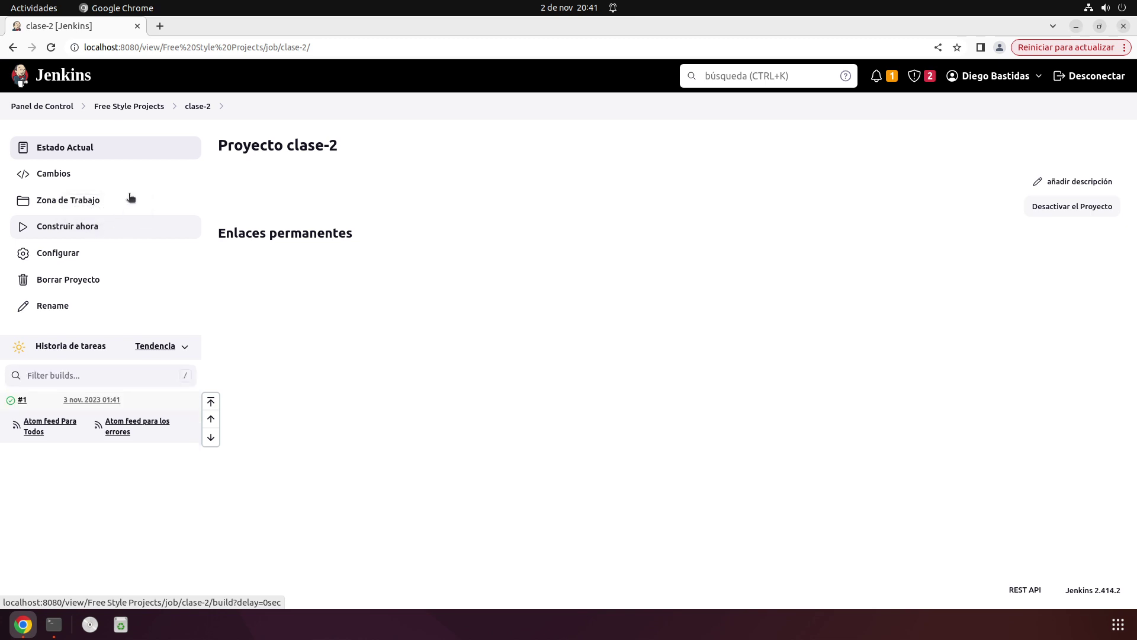
Return to the Free Style Projects view and create another view named "Pipeline Projects" of the type Lista de vistas
click(121, 107)
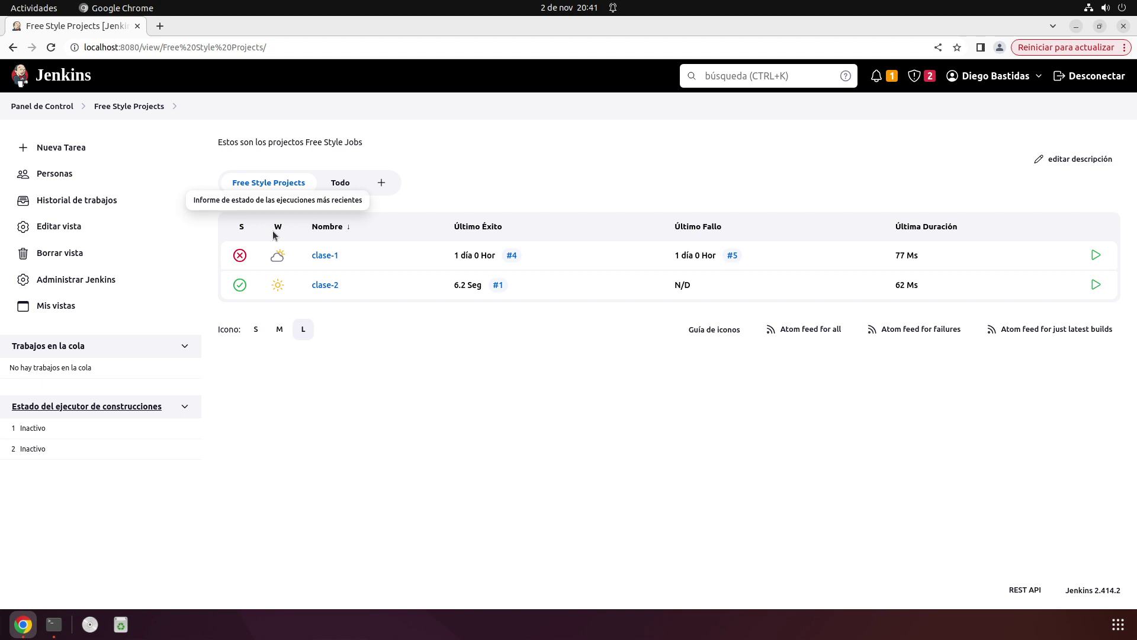
click(382, 184)
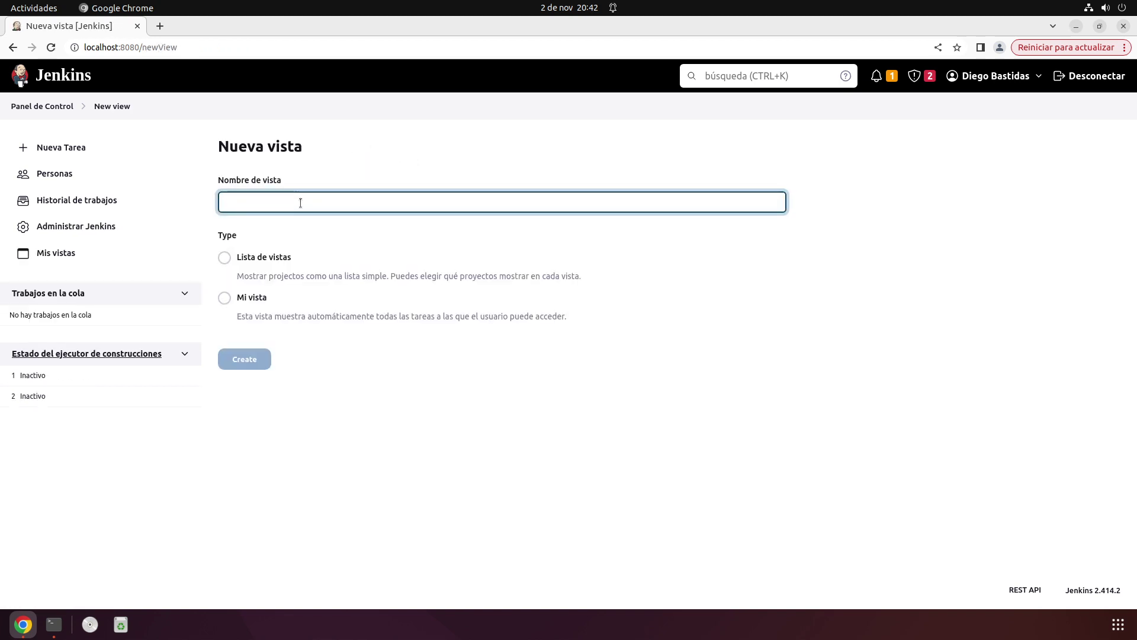
text(Pipelin)
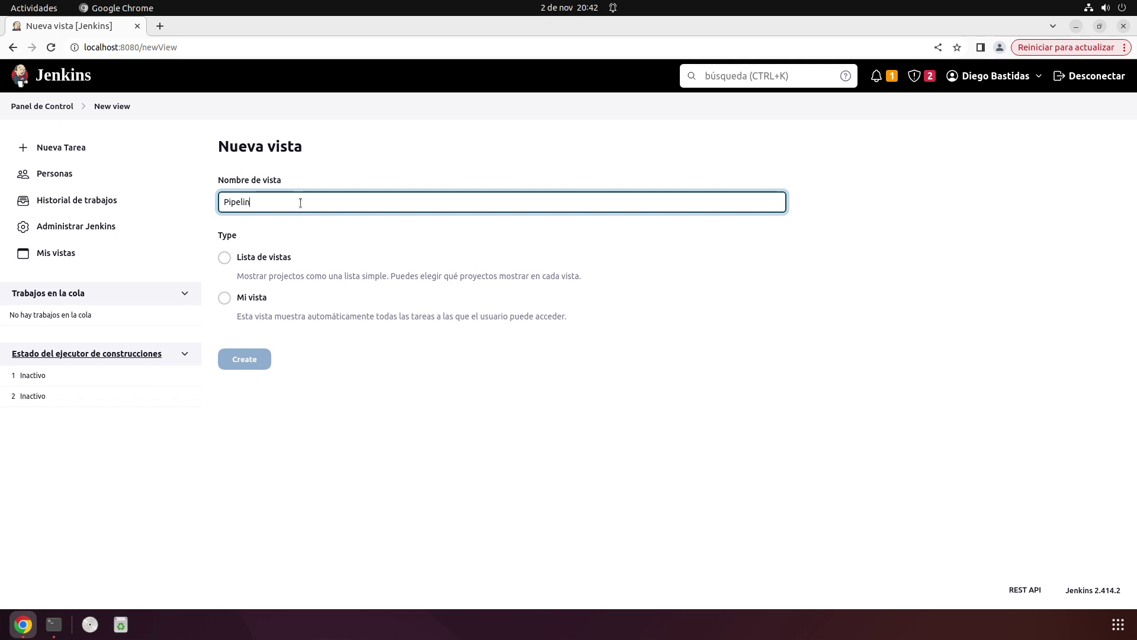
text(e jobs)
key(shift+End)
text(Projects)
click(267, 257)
click(245, 359)
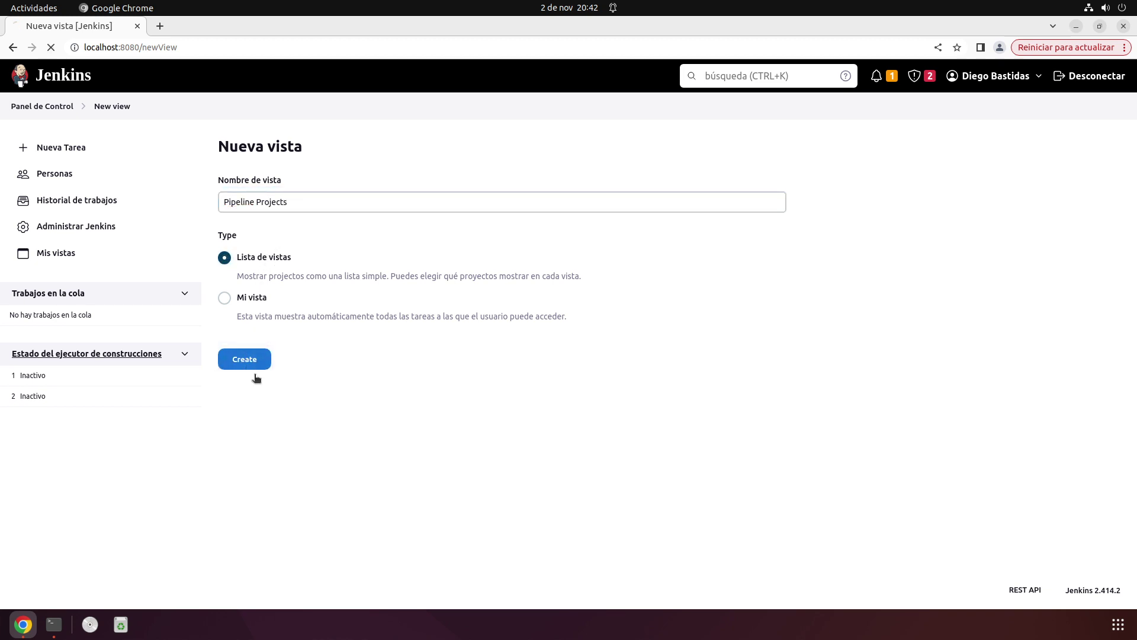
Set the Pipeline Projects view's description to "Pipeline Projects Jobs" and save the view without selecting any project
click(273, 226)
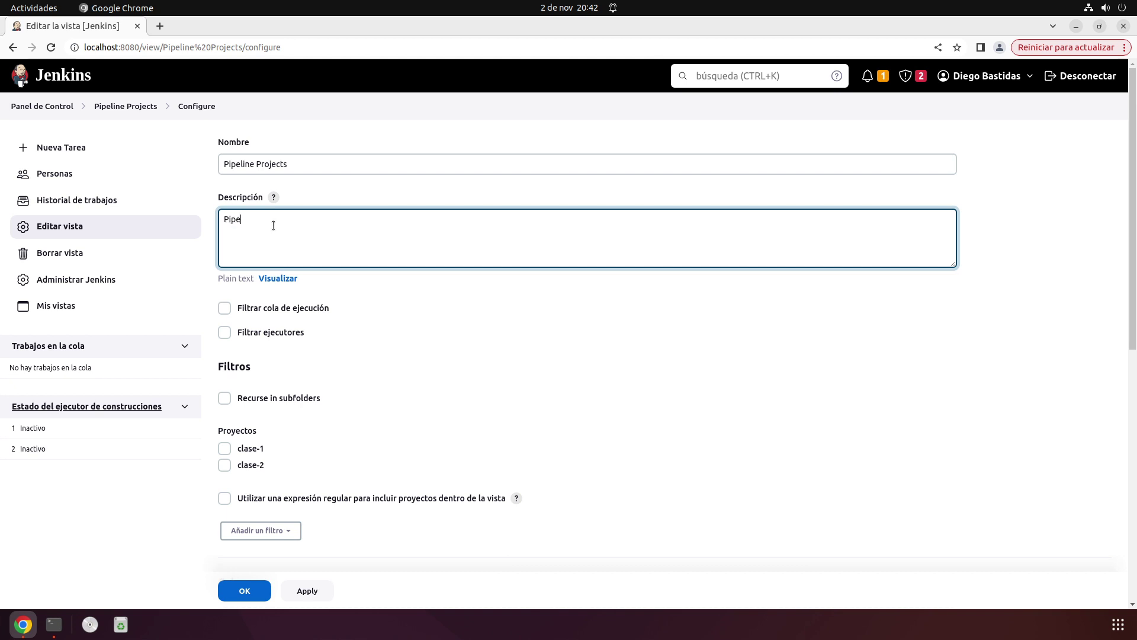
text(Pipline )
text(ine )
text(Project)
text(s Jobs)
click(311, 591)
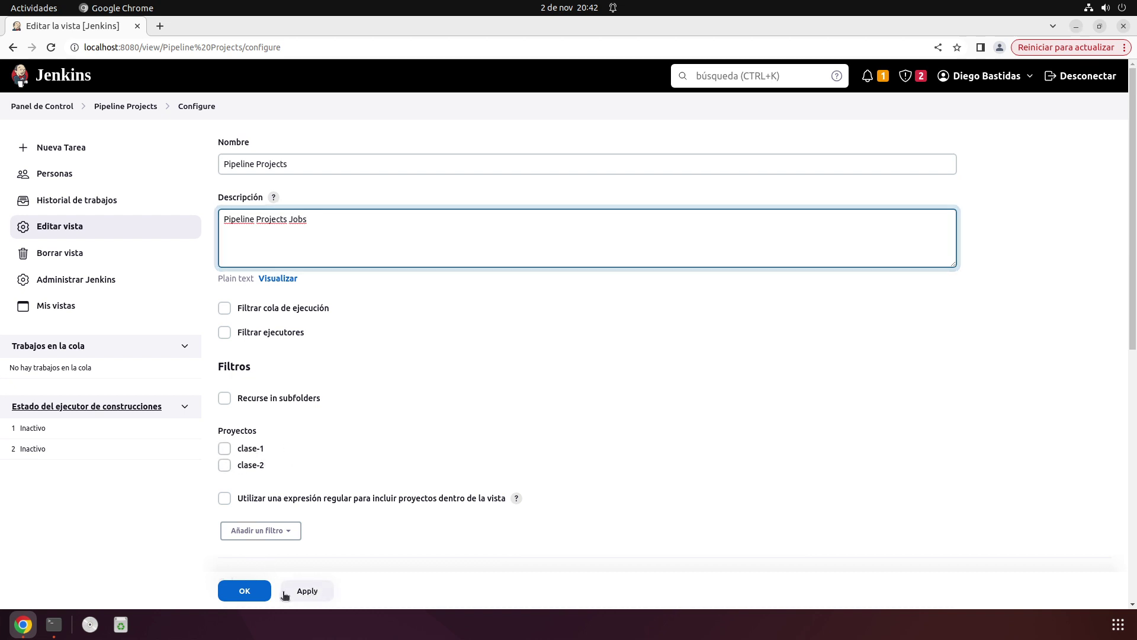
click(260, 593)
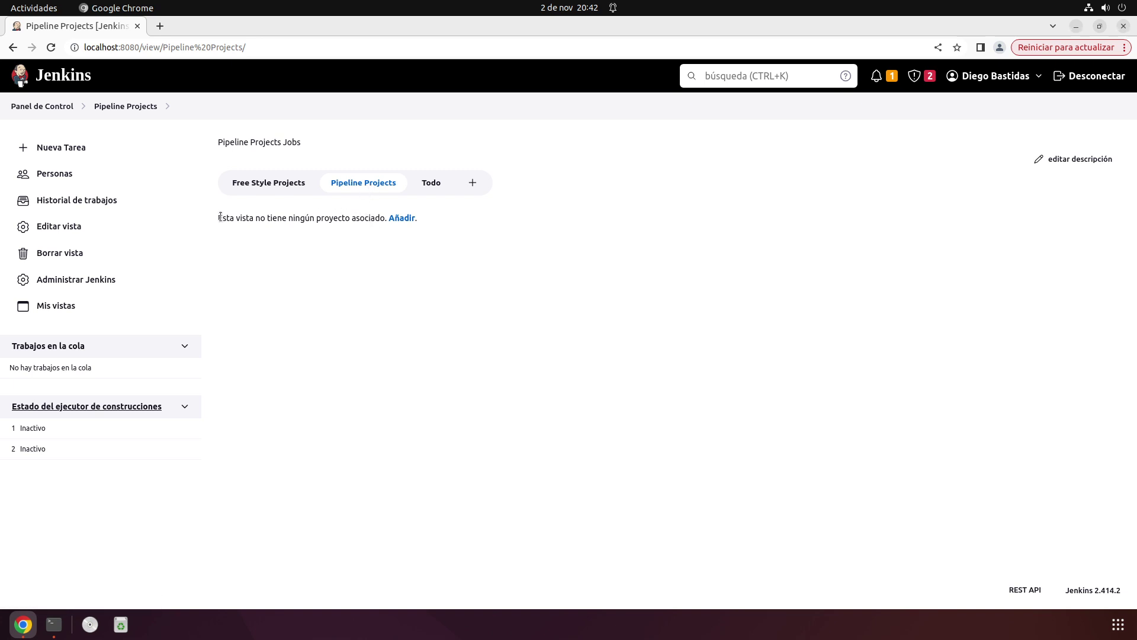
Compare the contents of the Pipeline Projects and Free Style Projects views
drag(221, 218, 325, 229)
click(306, 299)
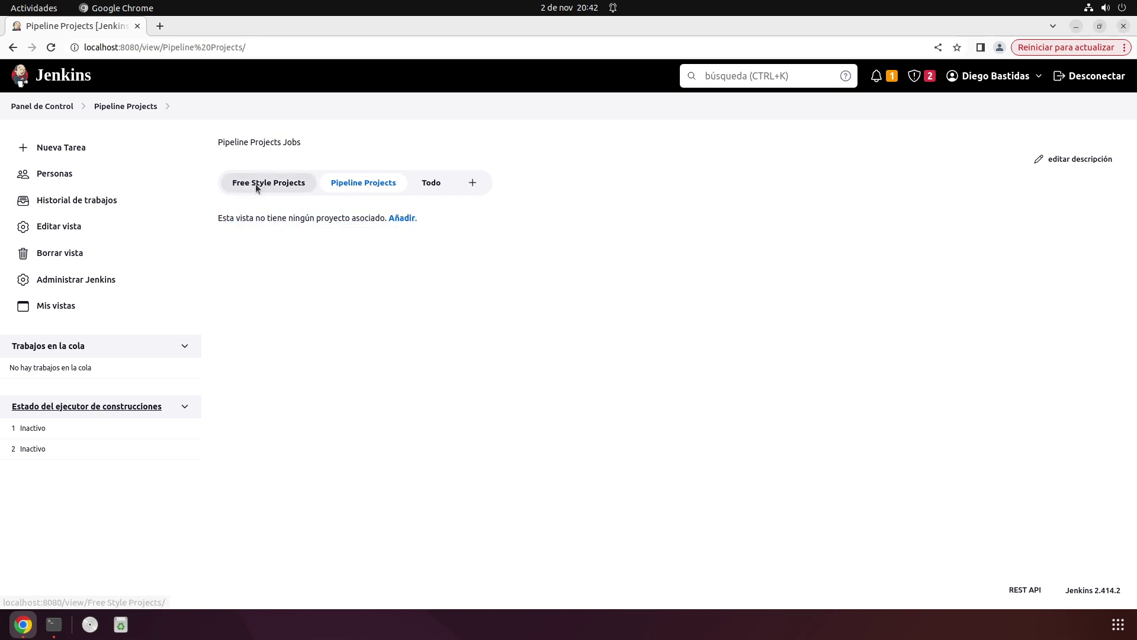
click(257, 189)
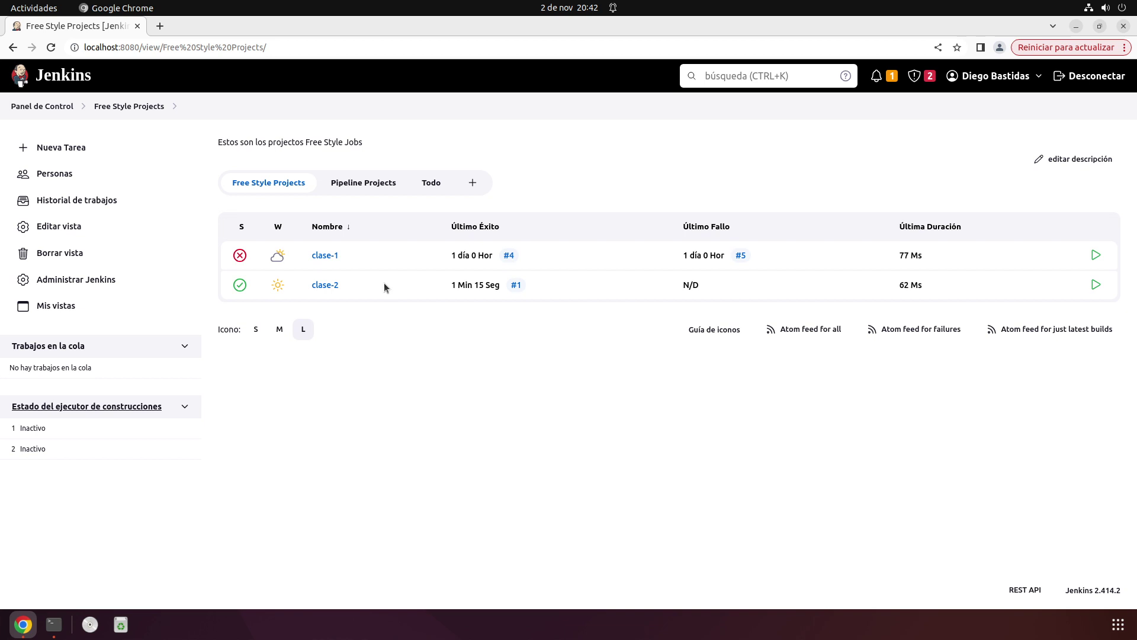
click(350, 193)
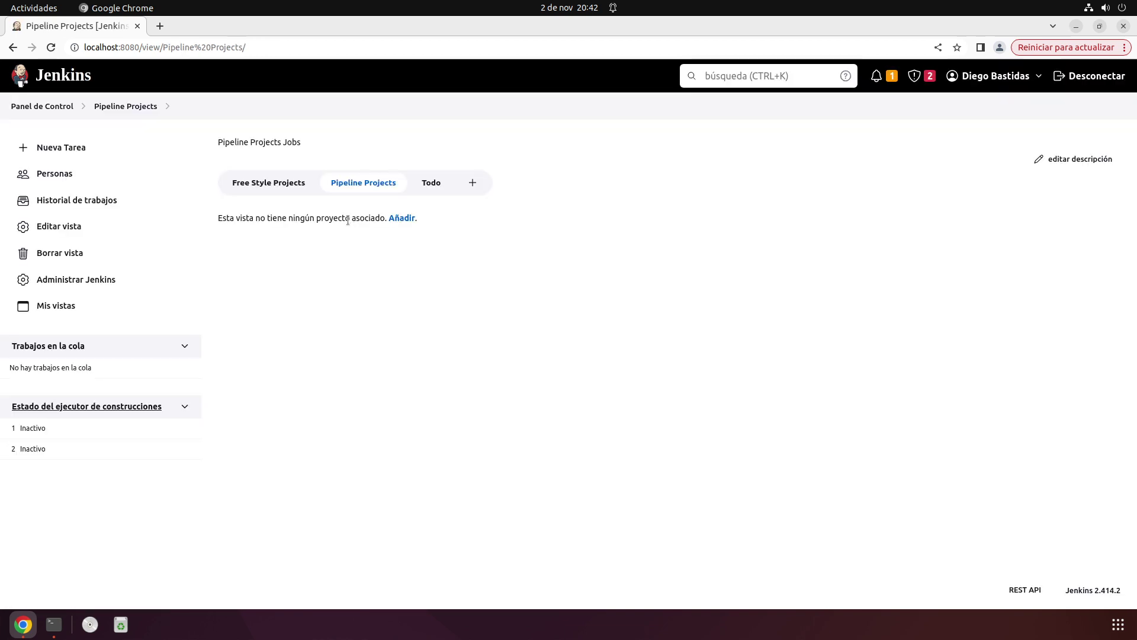
Review the descriptions and job lists of the Pipeline Projects, Free Style Projects and Todo views
drag(220, 144, 313, 145)
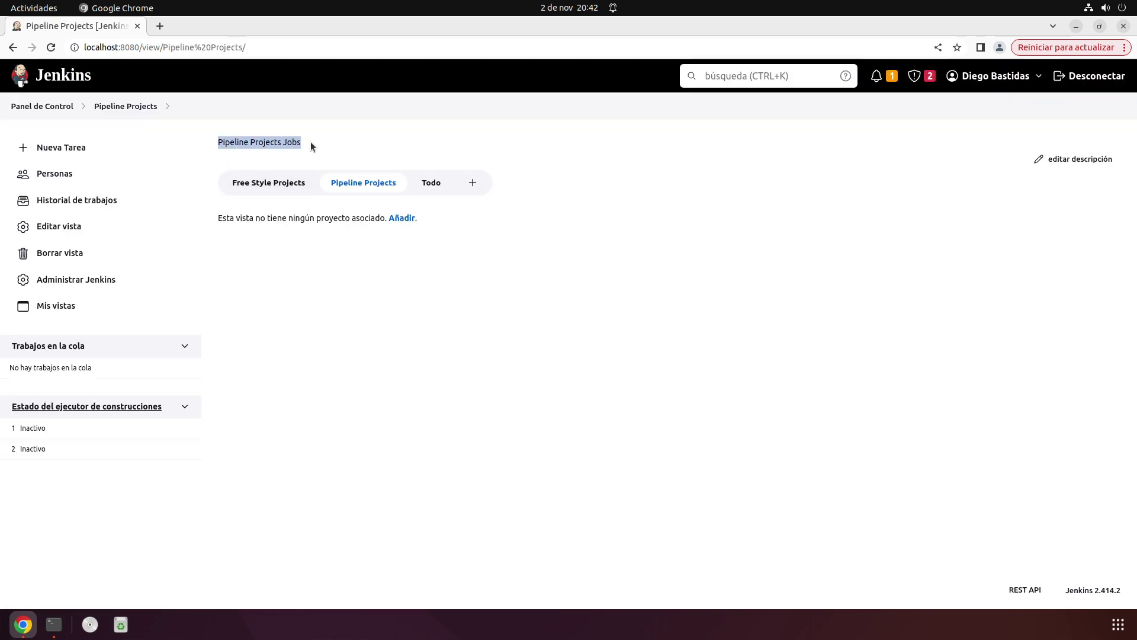
click(297, 183)
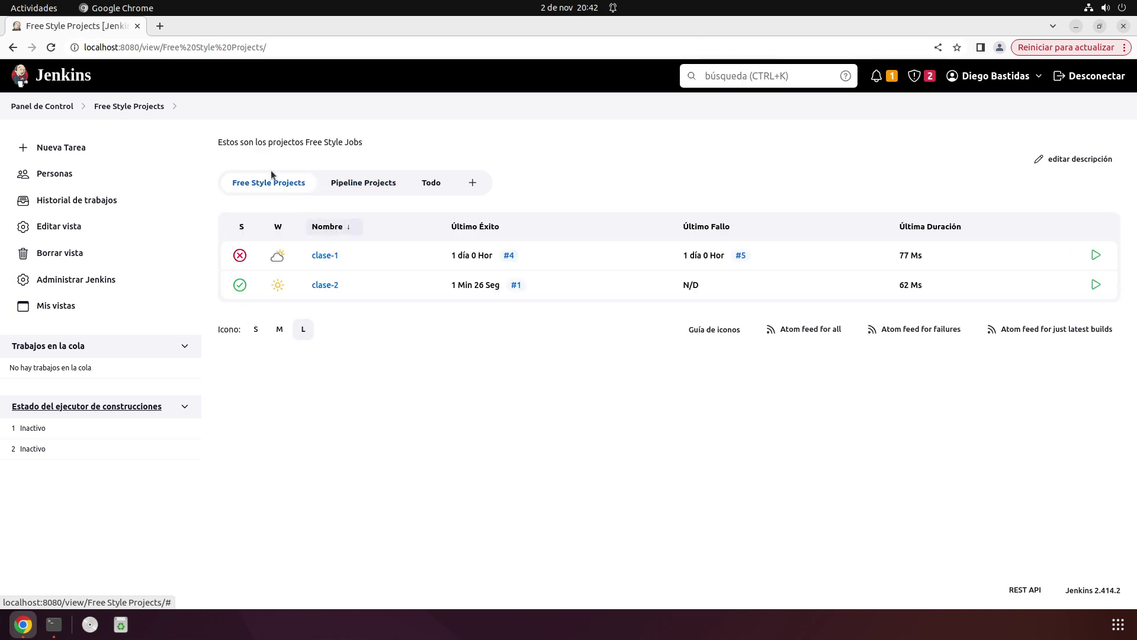
triple_click(251, 145)
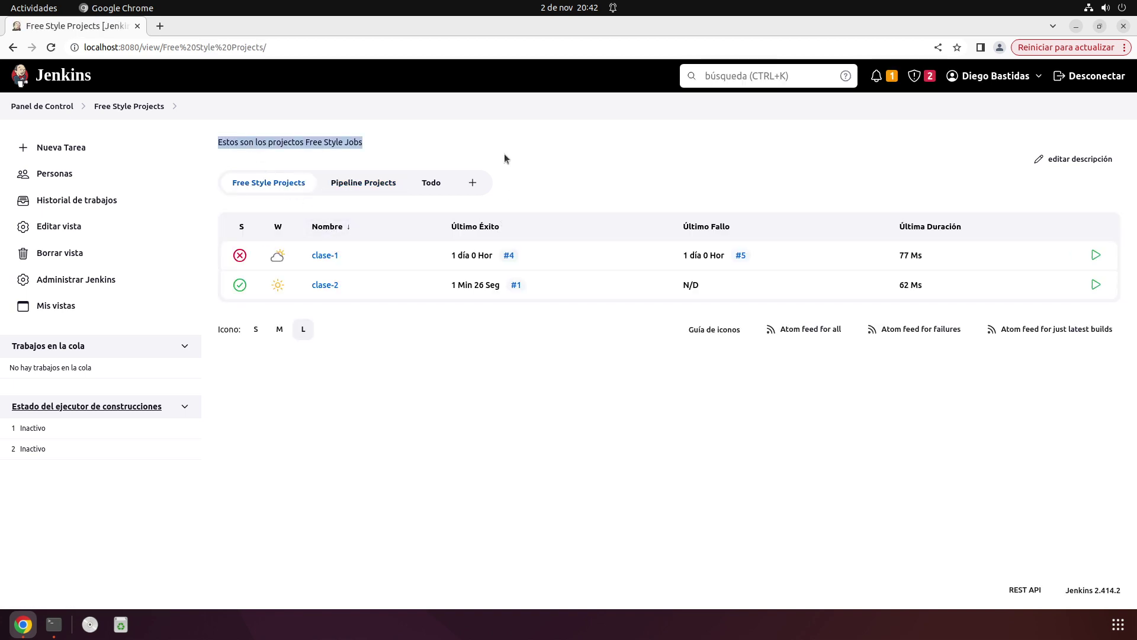
click(367, 158)
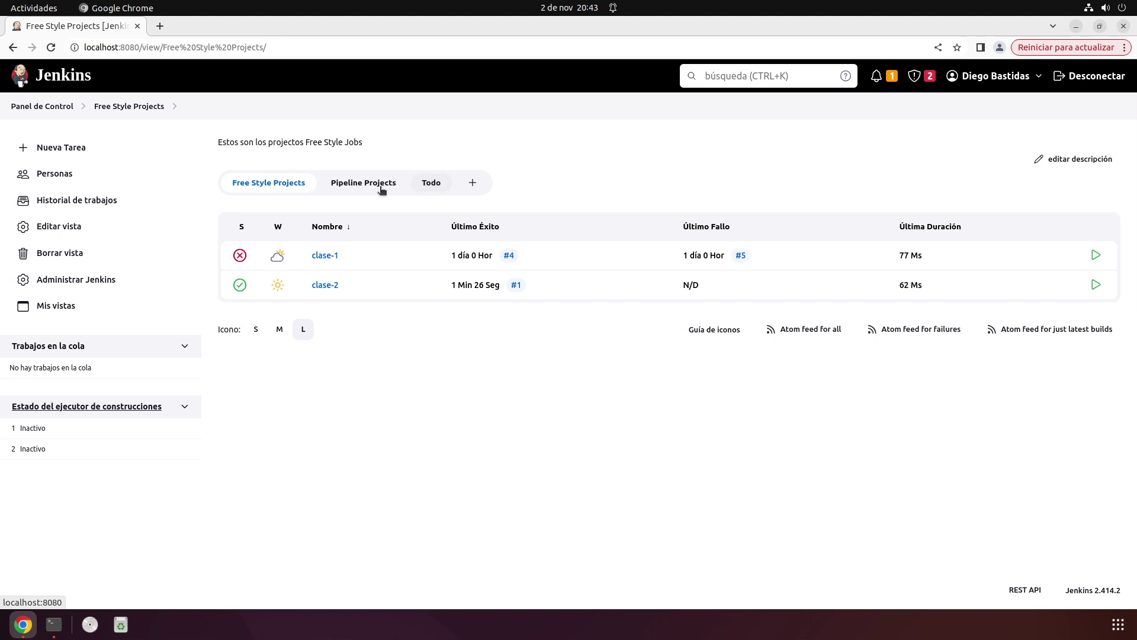
click(429, 184)
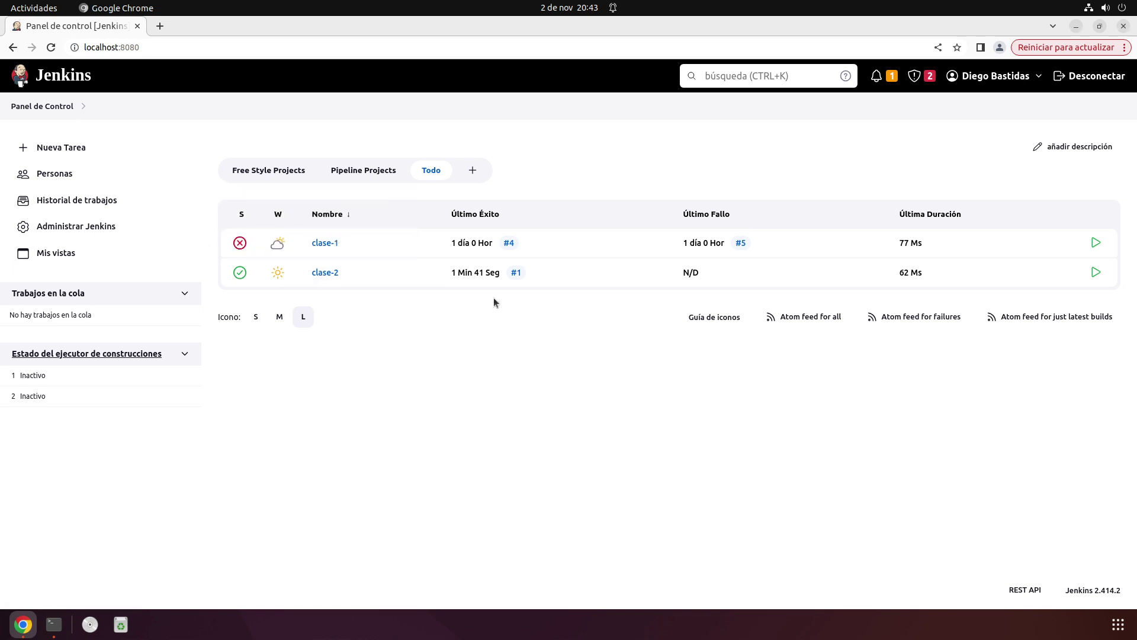
click(350, 173)
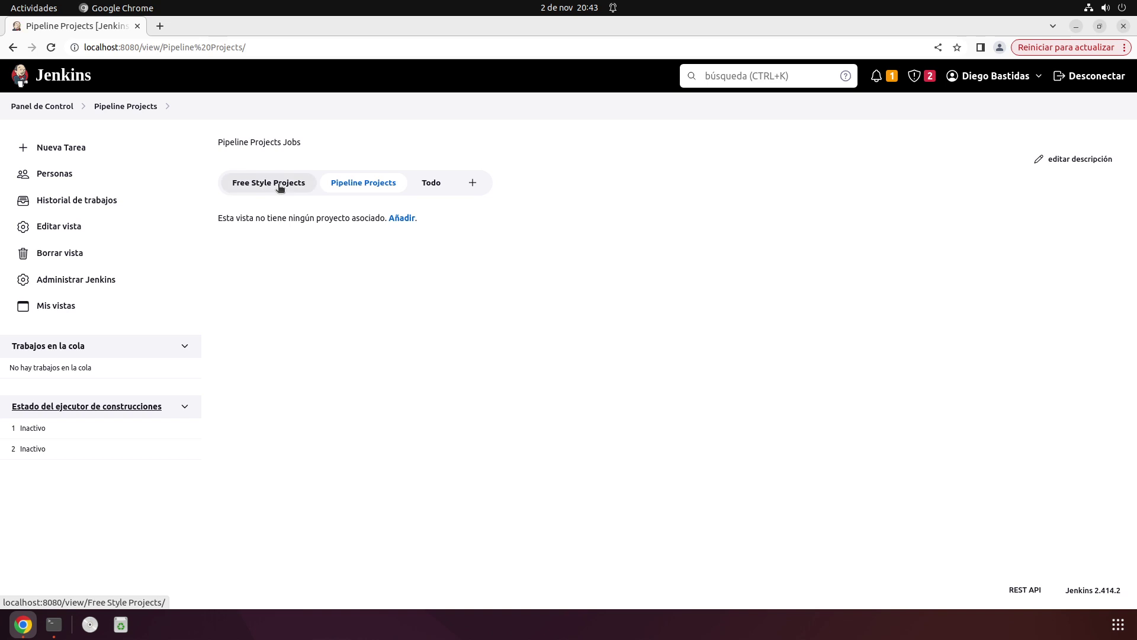
In the Free Style Projects view, create a new item of type Folder named "Despliegues"
click(281, 184)
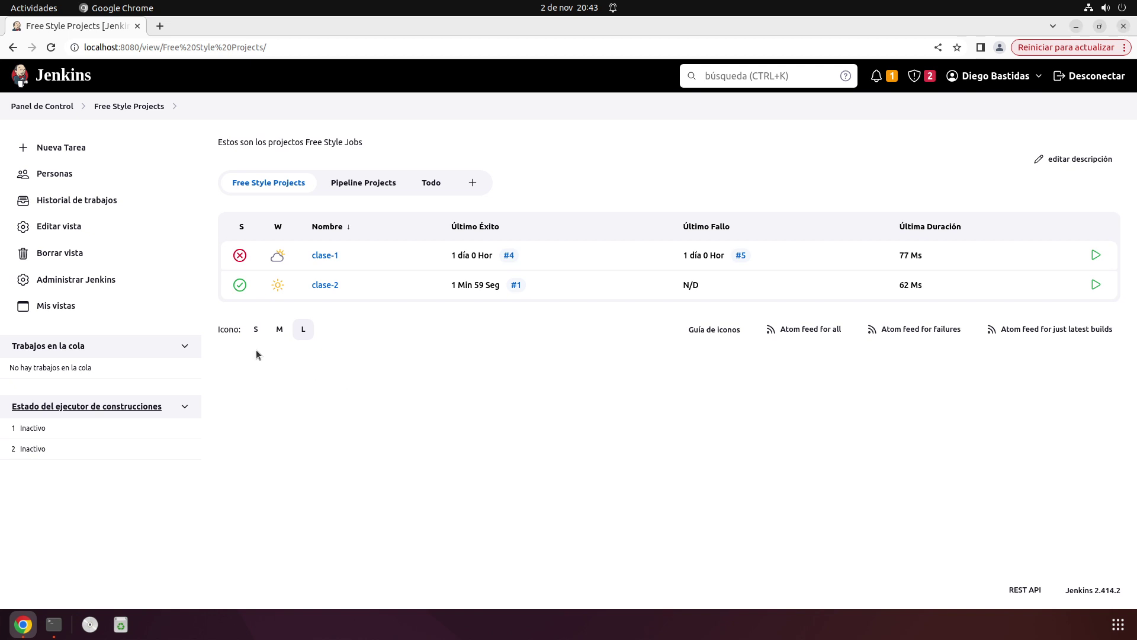
click(94, 157)
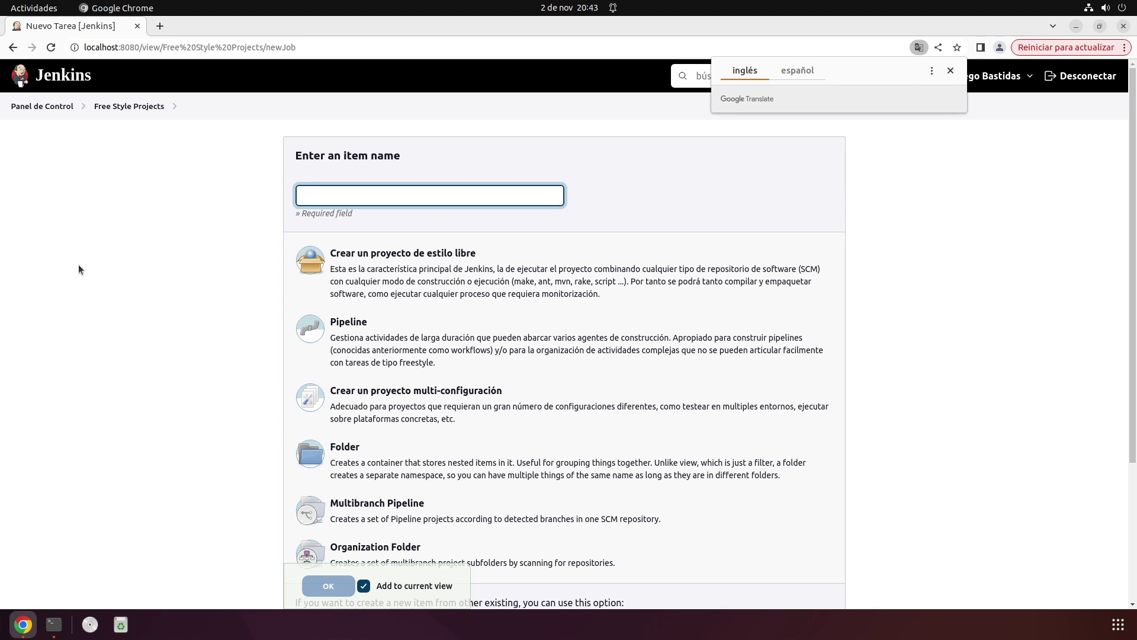
click(373, 463)
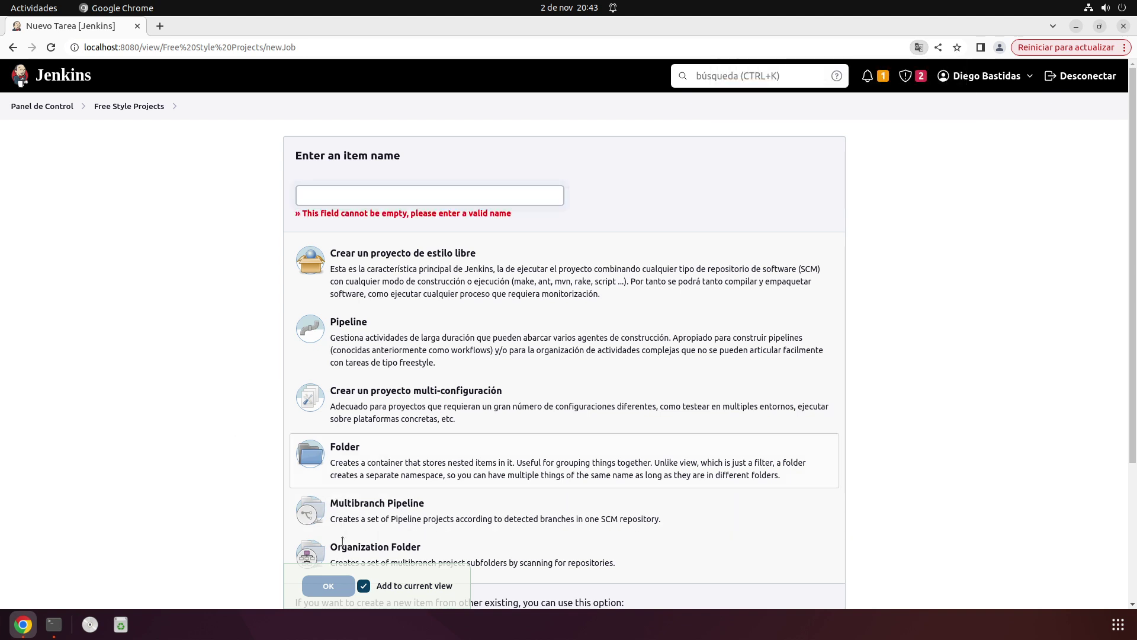
click(338, 198)
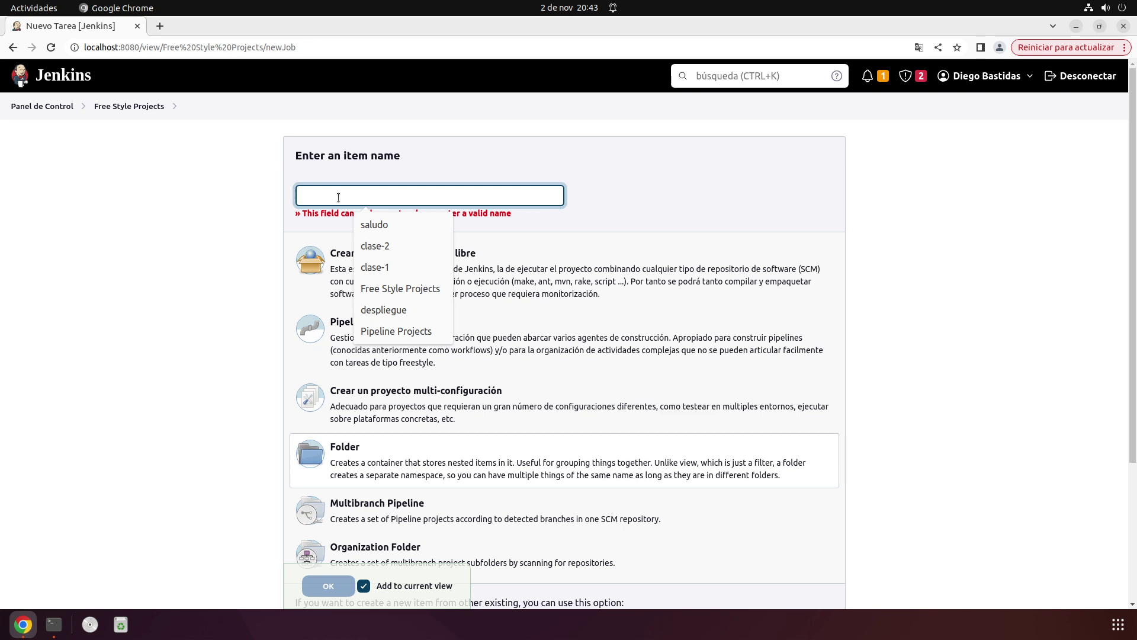
text(Despliegues)
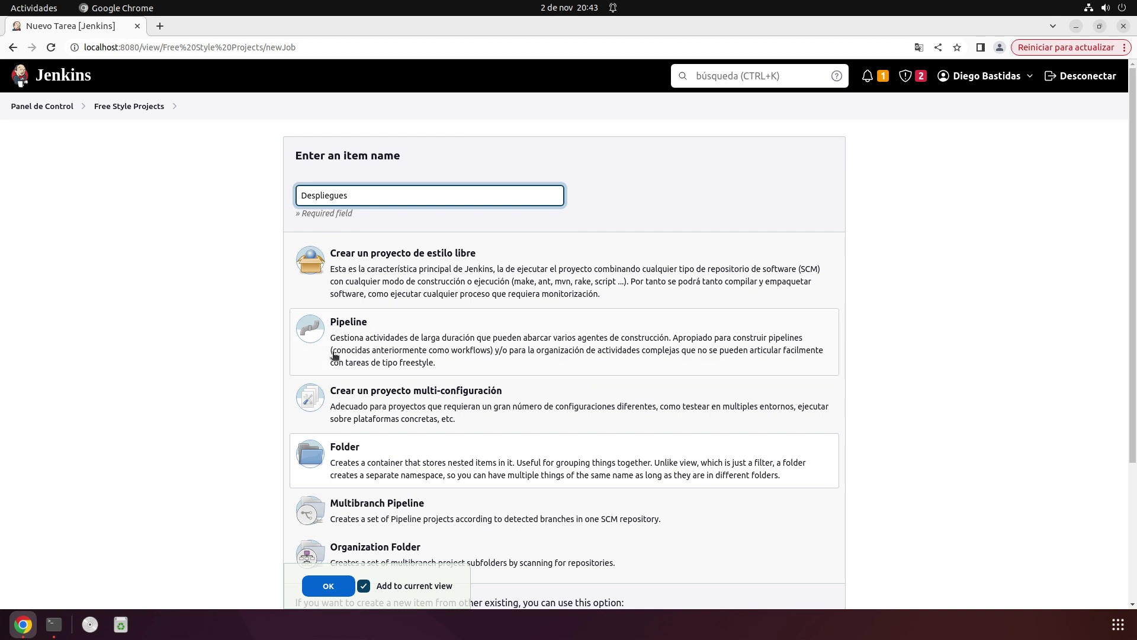
click(326, 590)
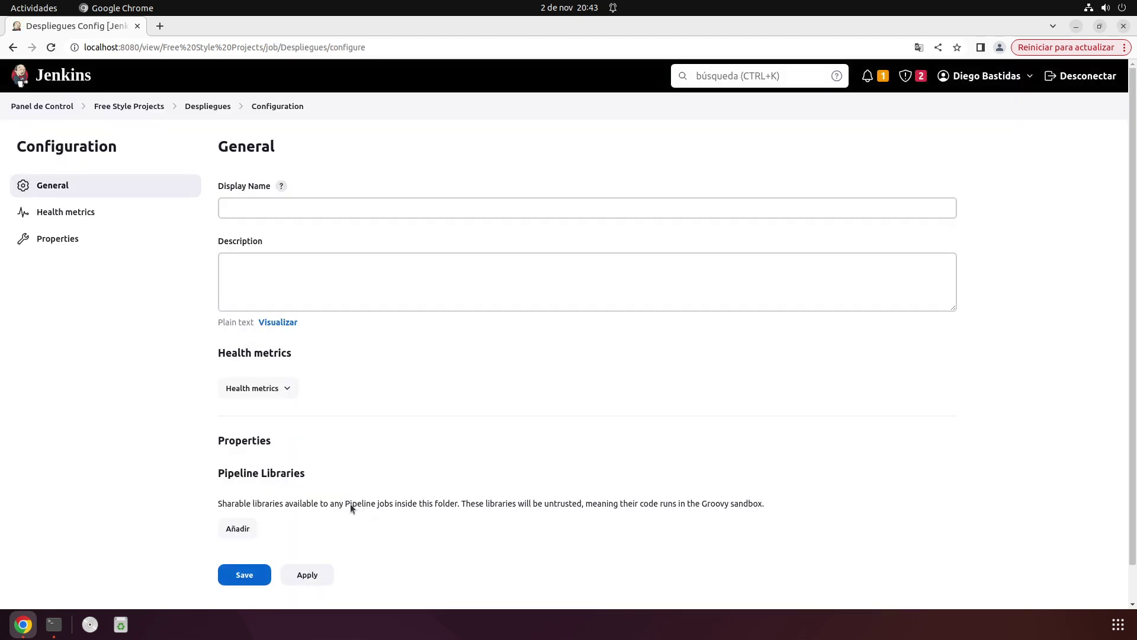
Set the folder's display name to "Despliegues" and its description to "Aquí estarán los despliegues Con Free Style Jobs", and save it
click(260, 208)
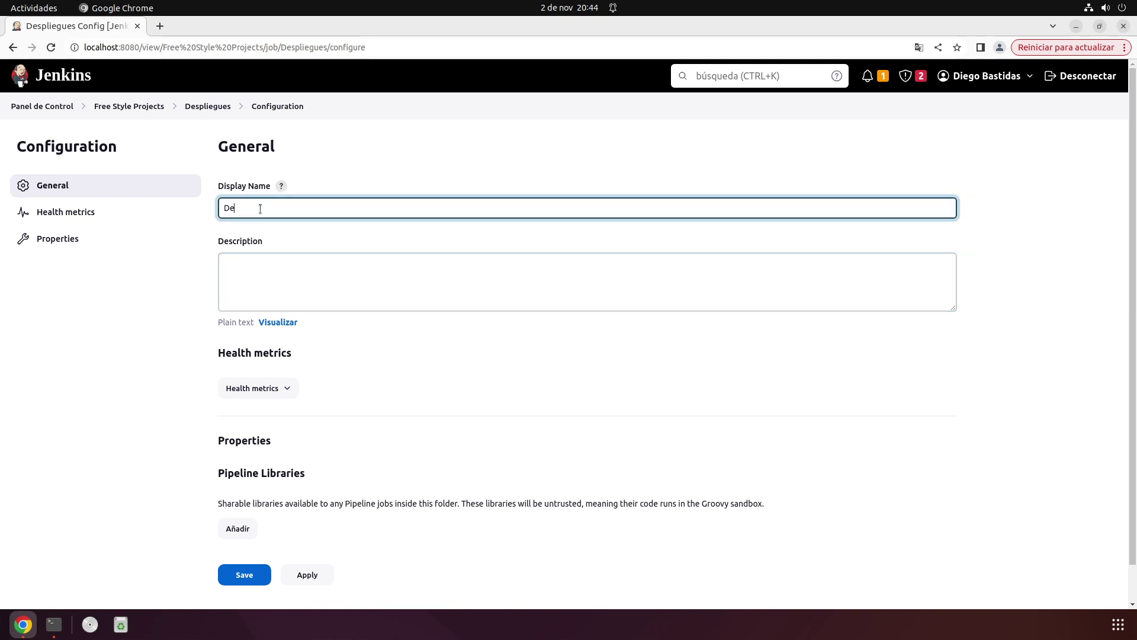
text(Despliegues)
click(265, 274)
text(Aquí e)
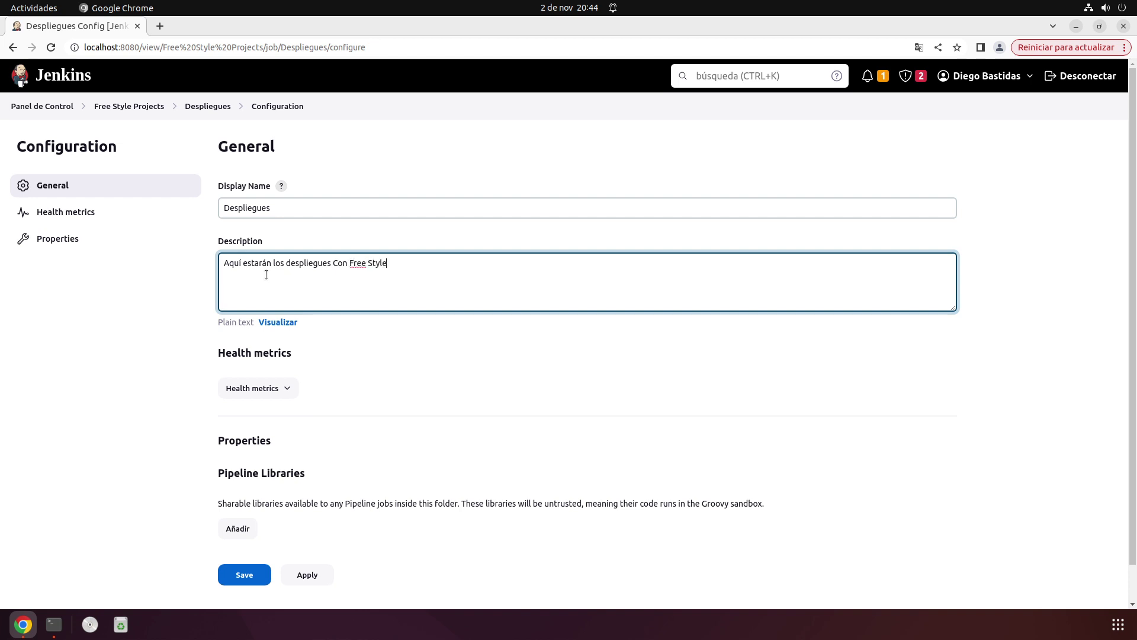
text(bs)
click(308, 580)
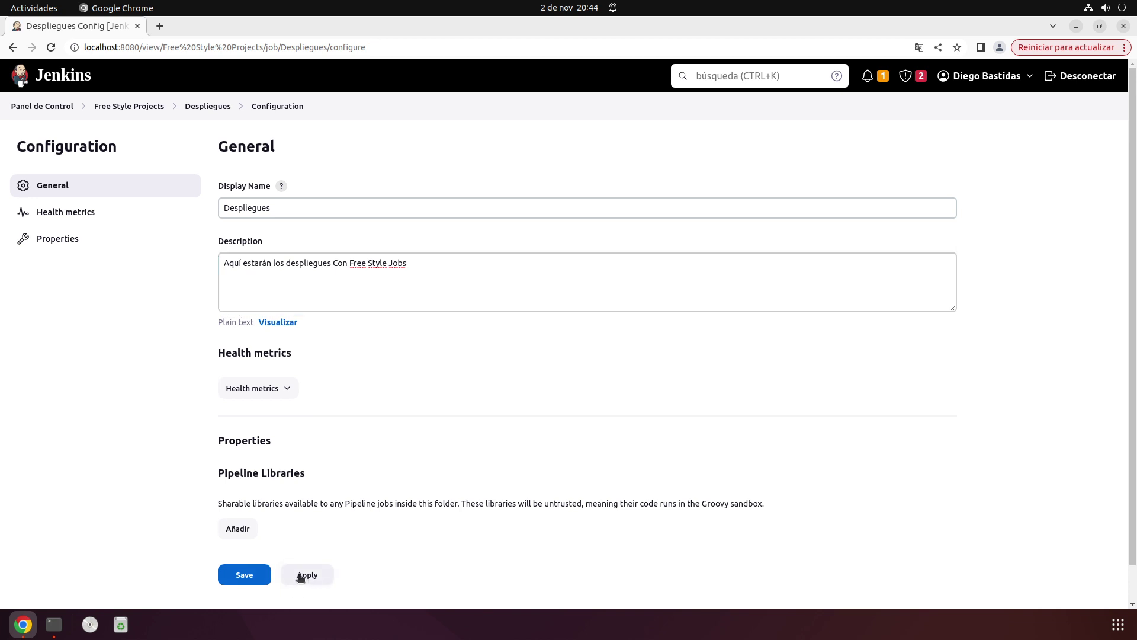
click(247, 577)
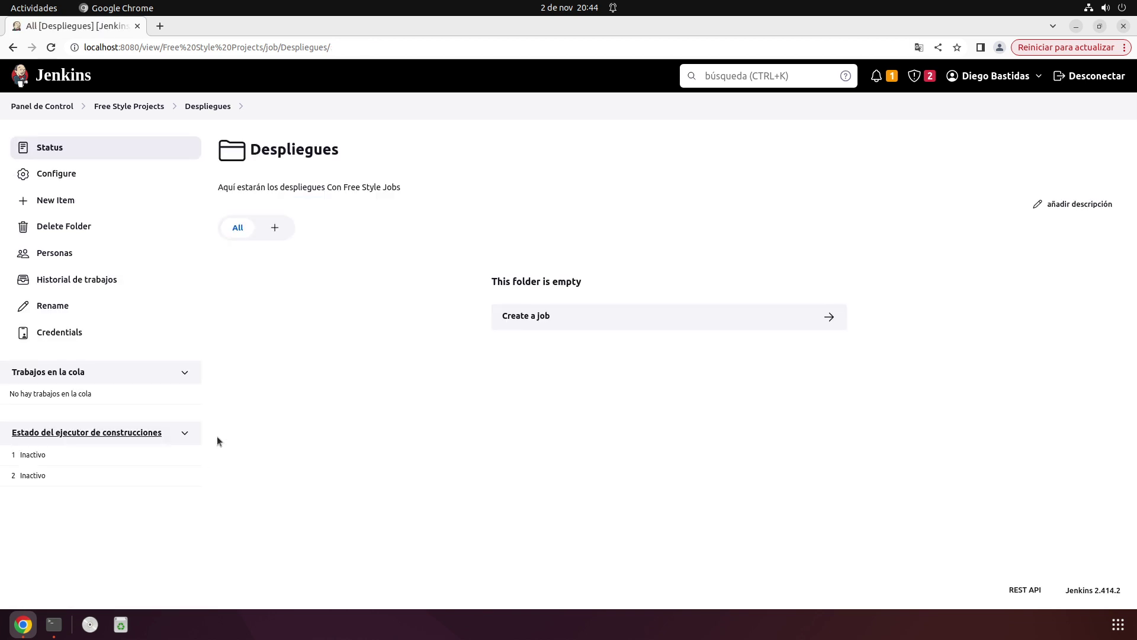
Check for the Despliegues folder on the main dashboard and in the Free Style Projects view
click(49, 106)
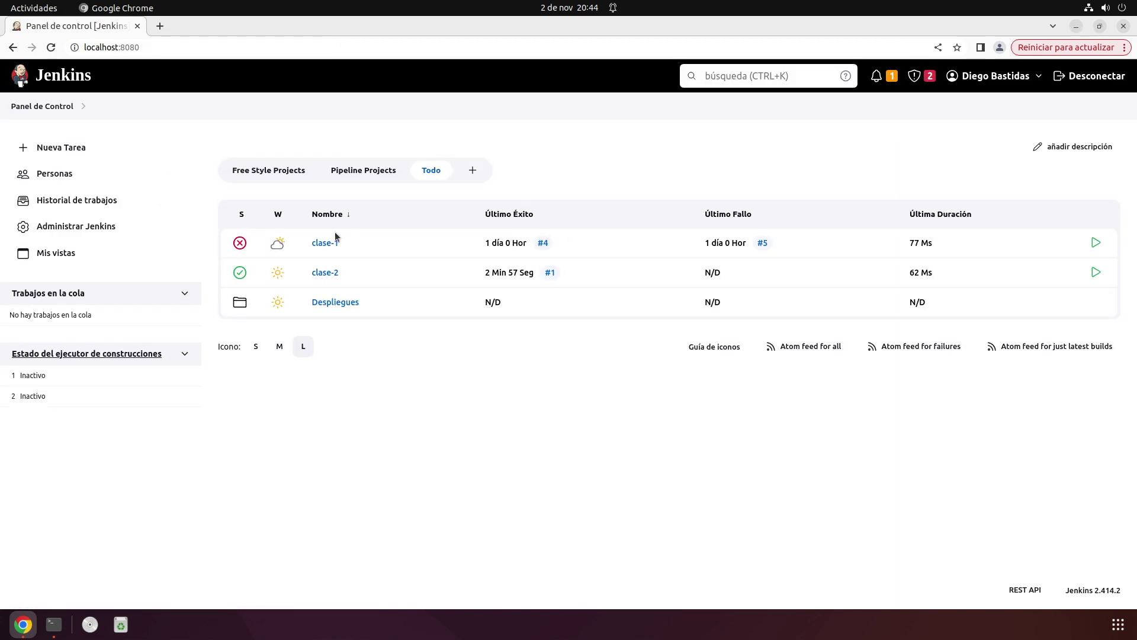
click(268, 171)
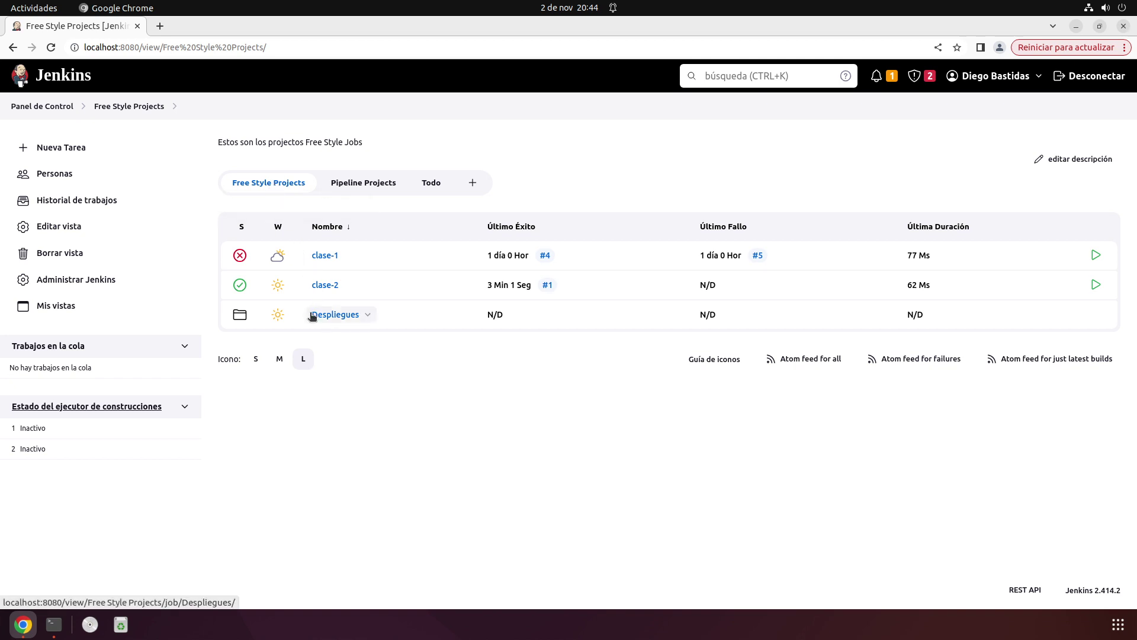
drag(308, 318, 356, 315)
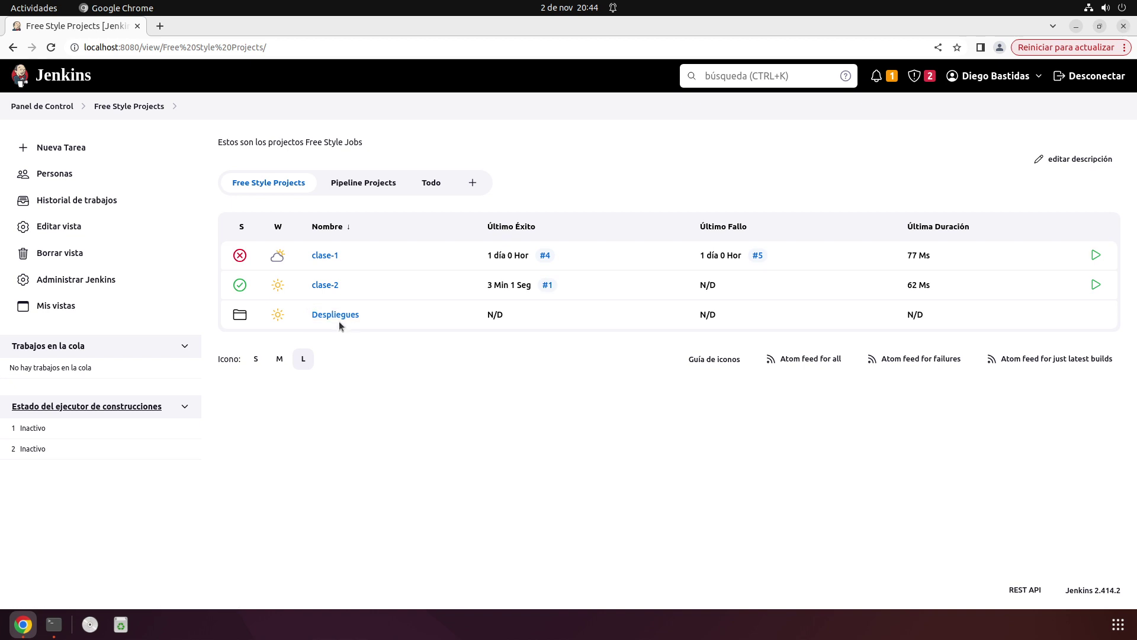
Inside the Despliegues folder, create a freestyle project named "Despliegue 1"
click(336, 313)
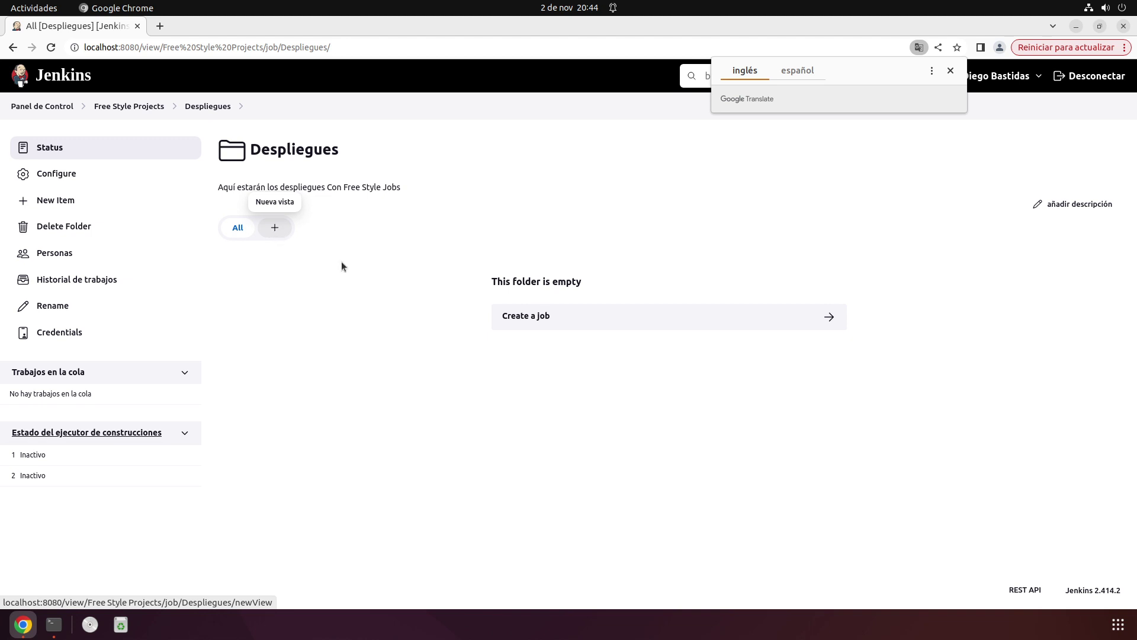
click(88, 200)
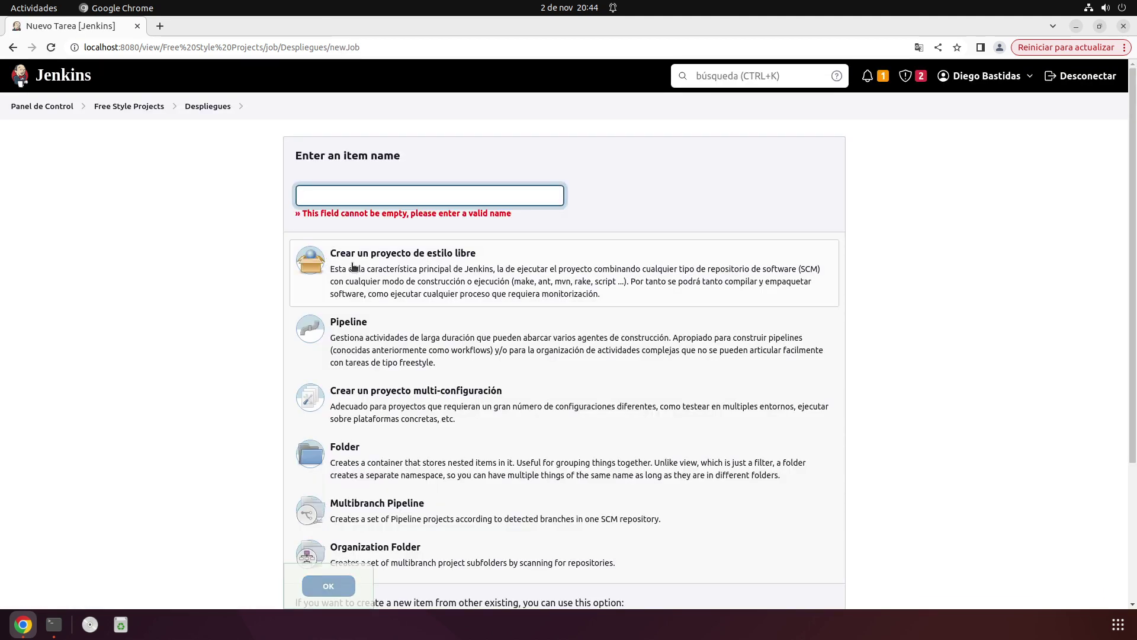
click(346, 197)
text(D)
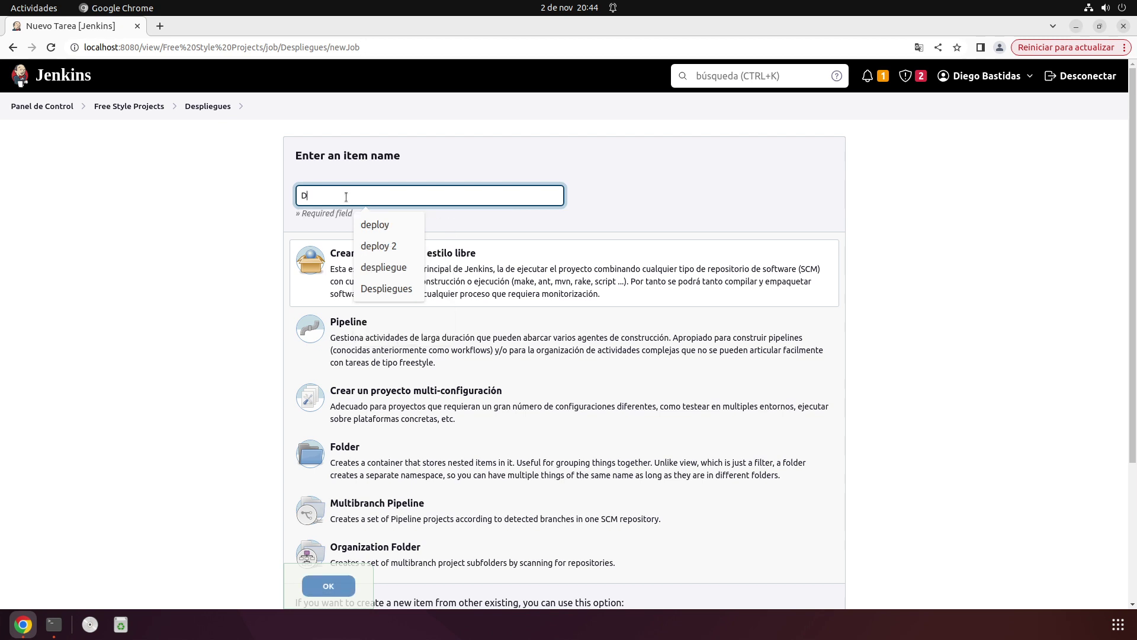
text(espliegue 1)
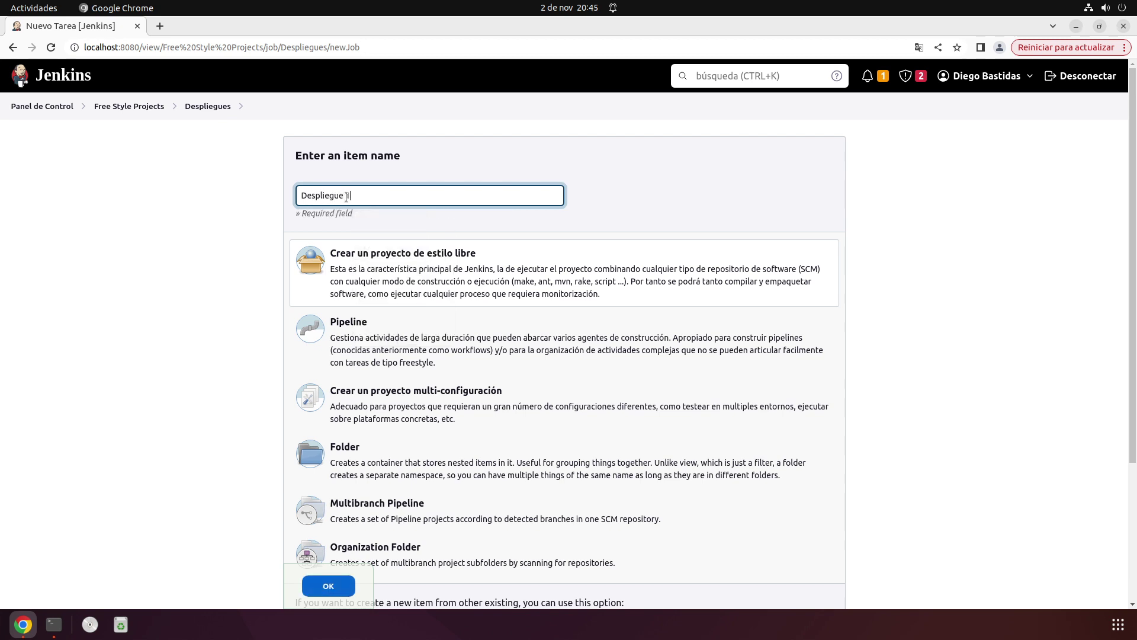
click(320, 586)
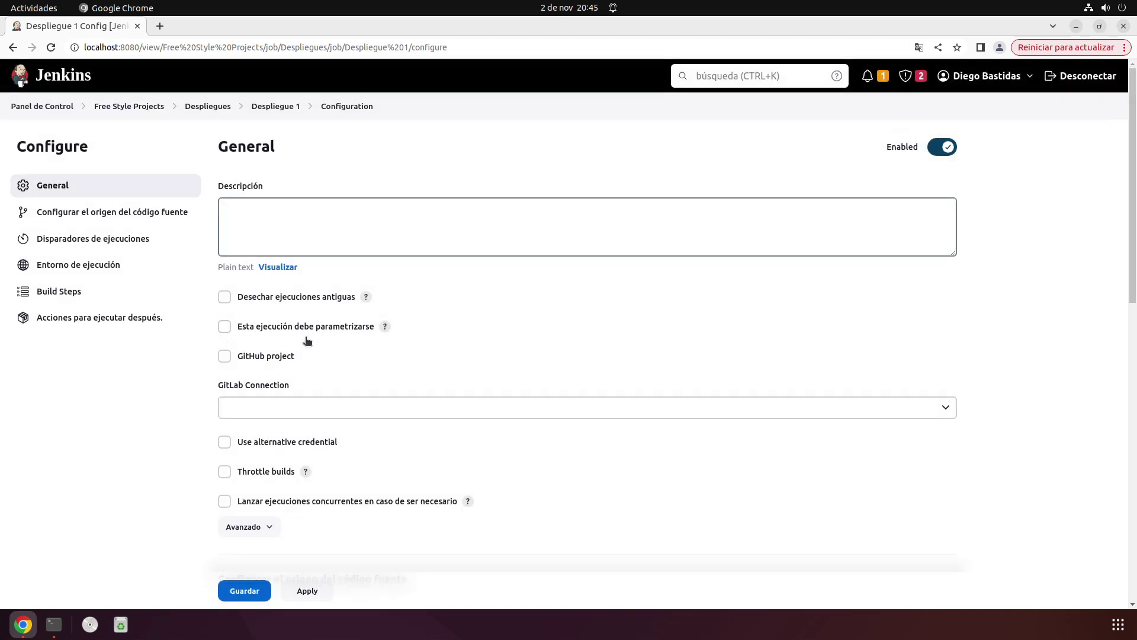
Return to the Despliegues folder and create a second freestyle project named "Despliegue 2"
click(210, 107)
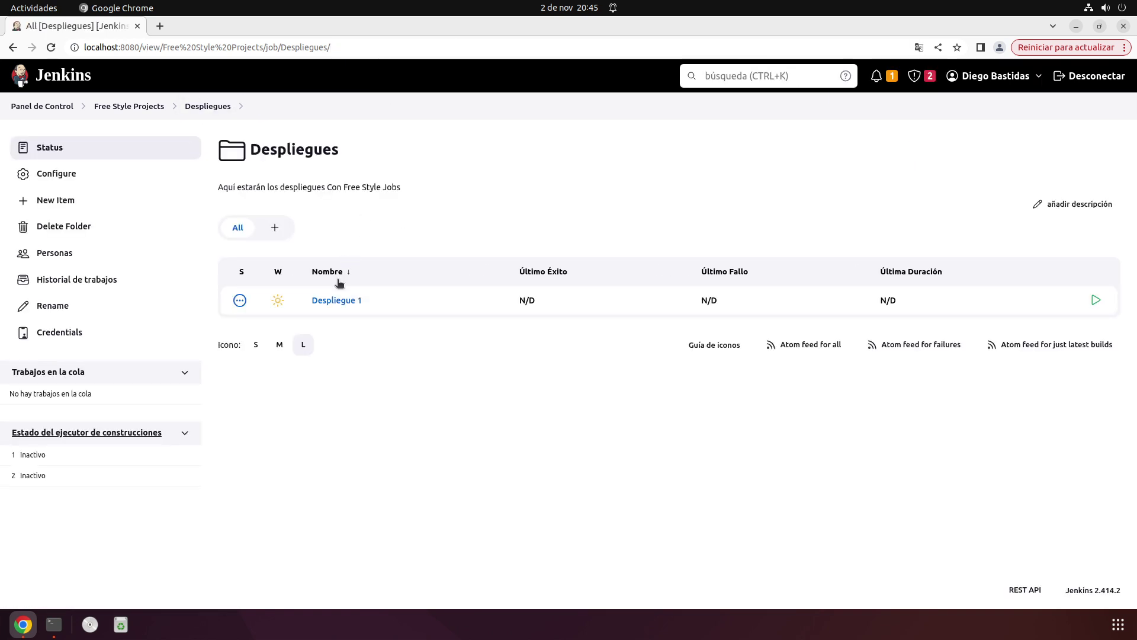
click(74, 201)
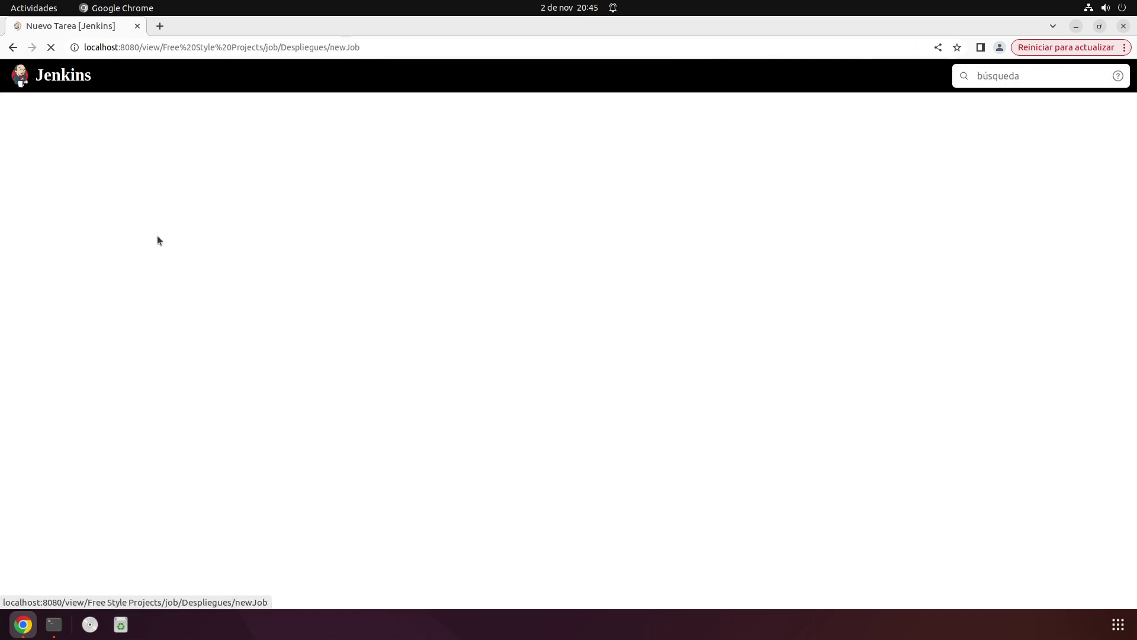
text(Despliegue 2)
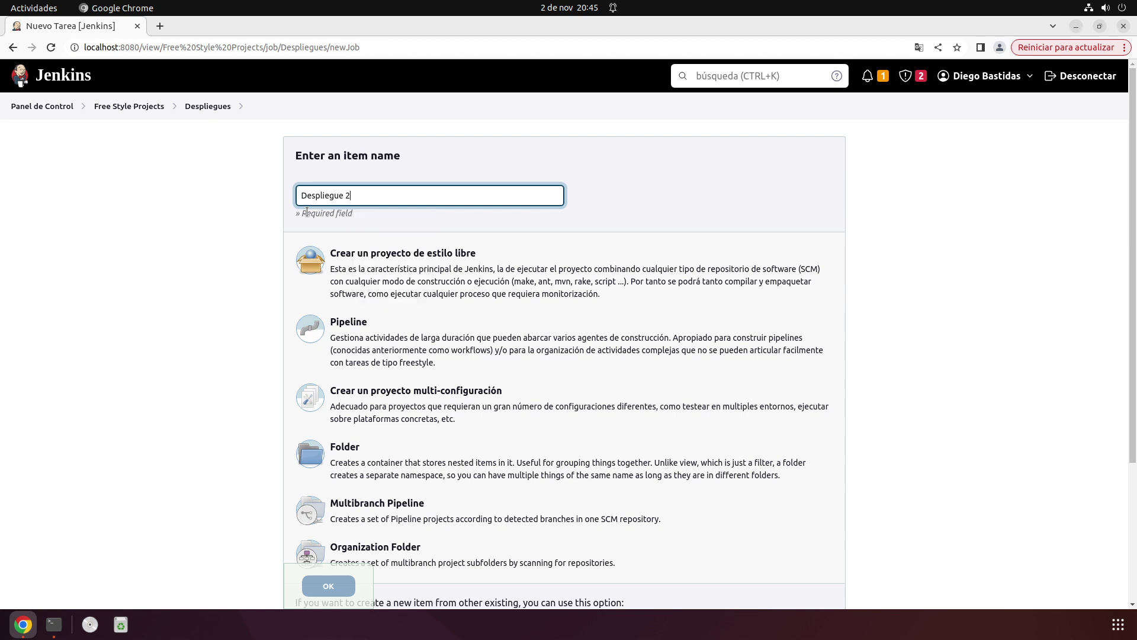
click(349, 267)
click(314, 581)
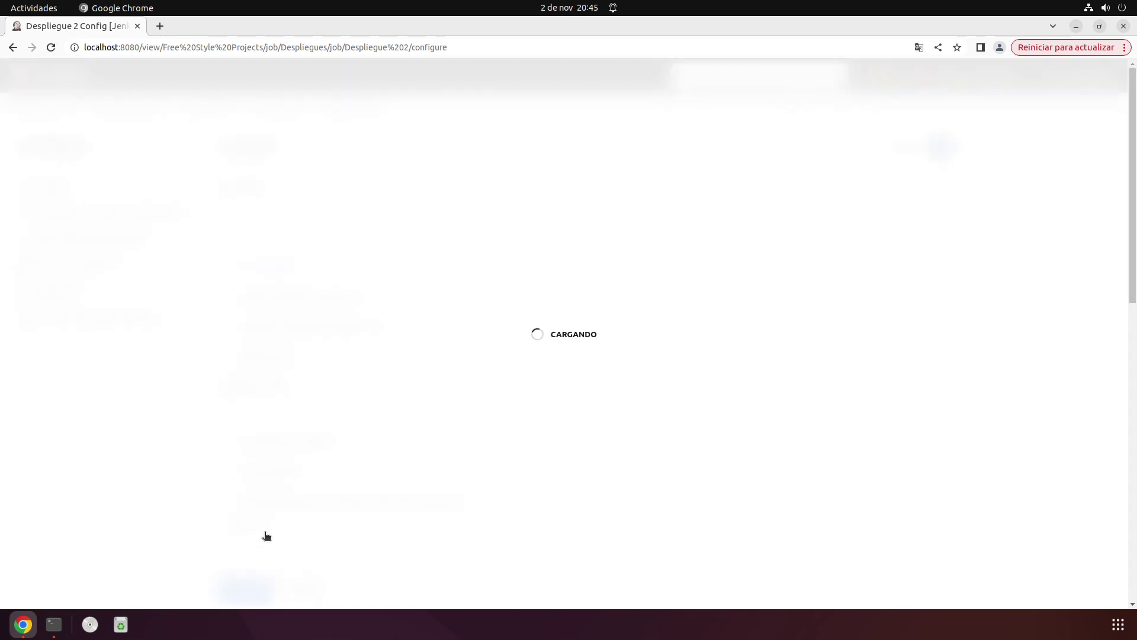
Reopen the Despliegues folder from the Free Style Projects view and review the configuration options of Despliegue 1
click(140, 108)
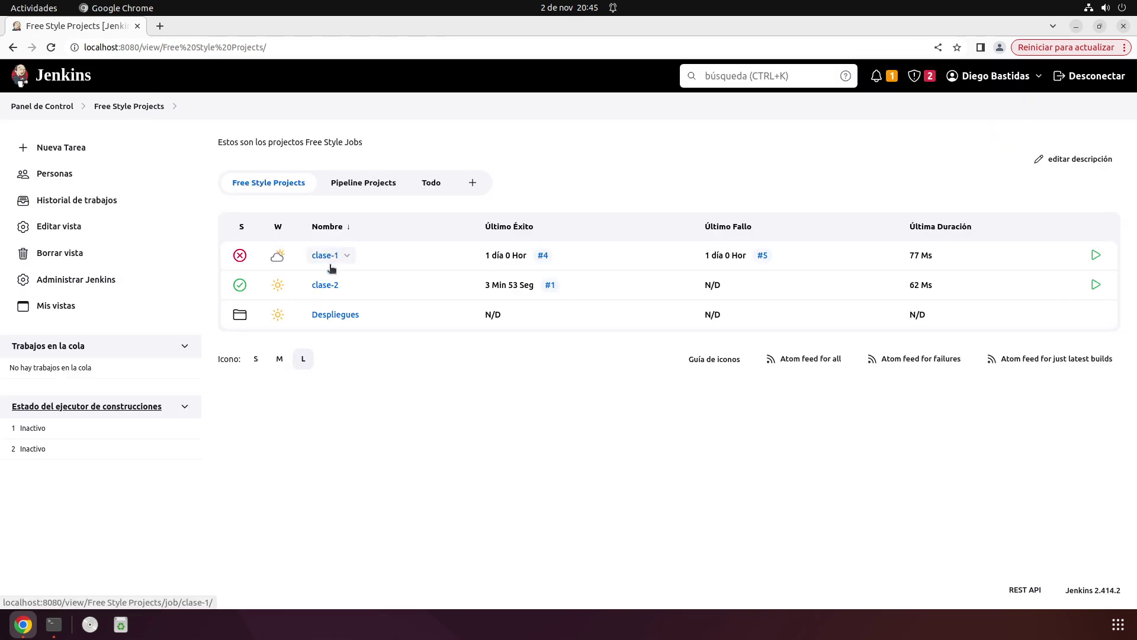
click(343, 315)
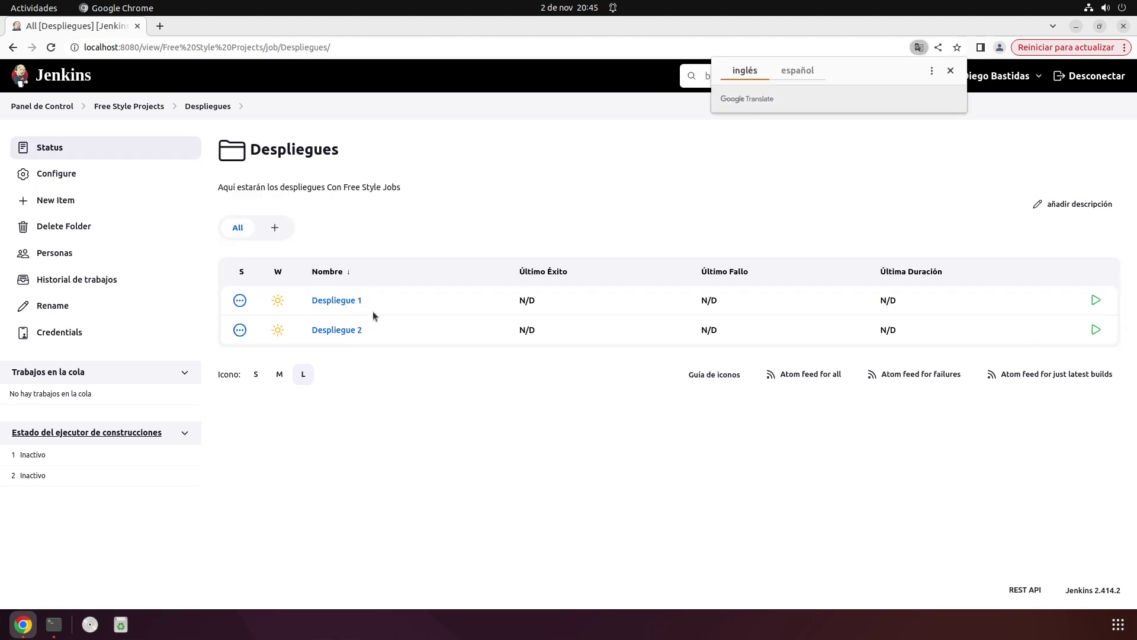
click(332, 303)
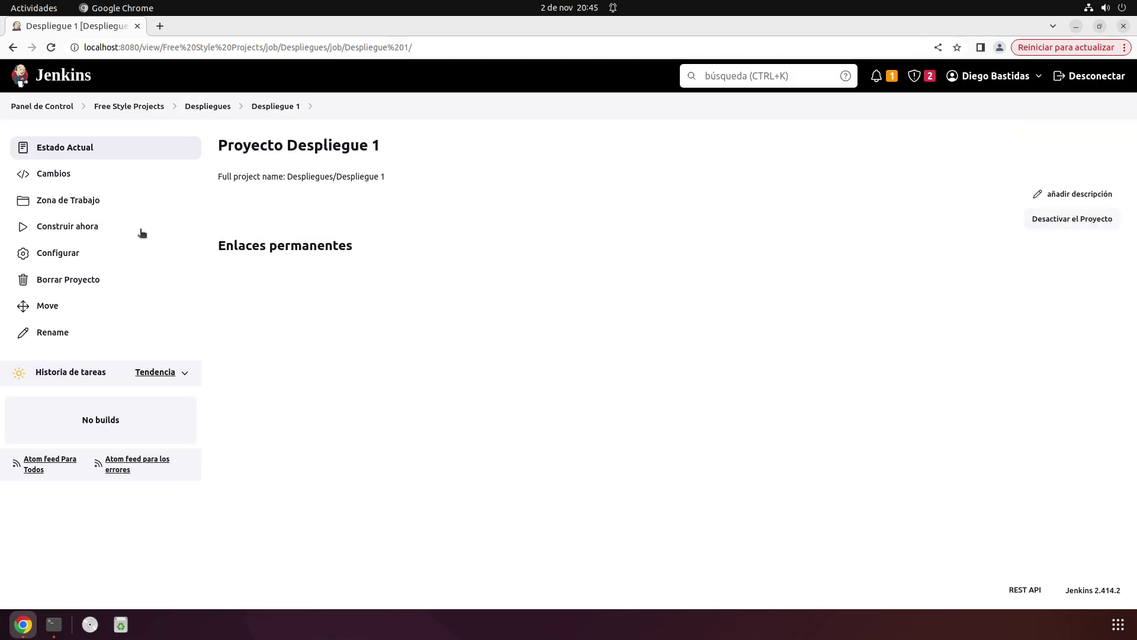
click(90, 253)
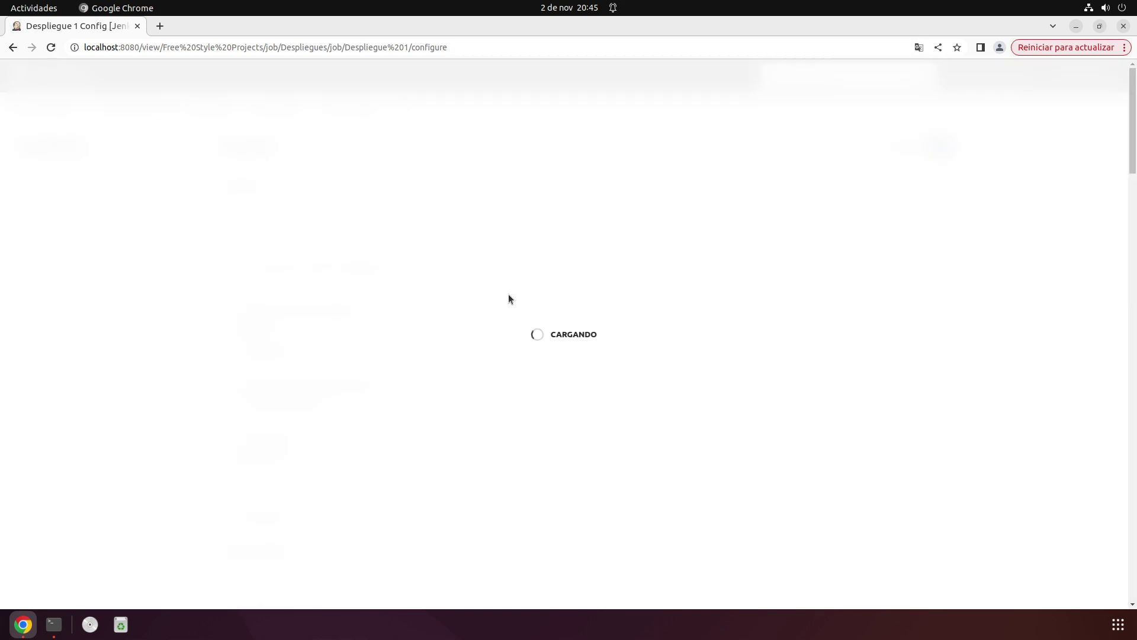
scroll(494, 302, down, 5)
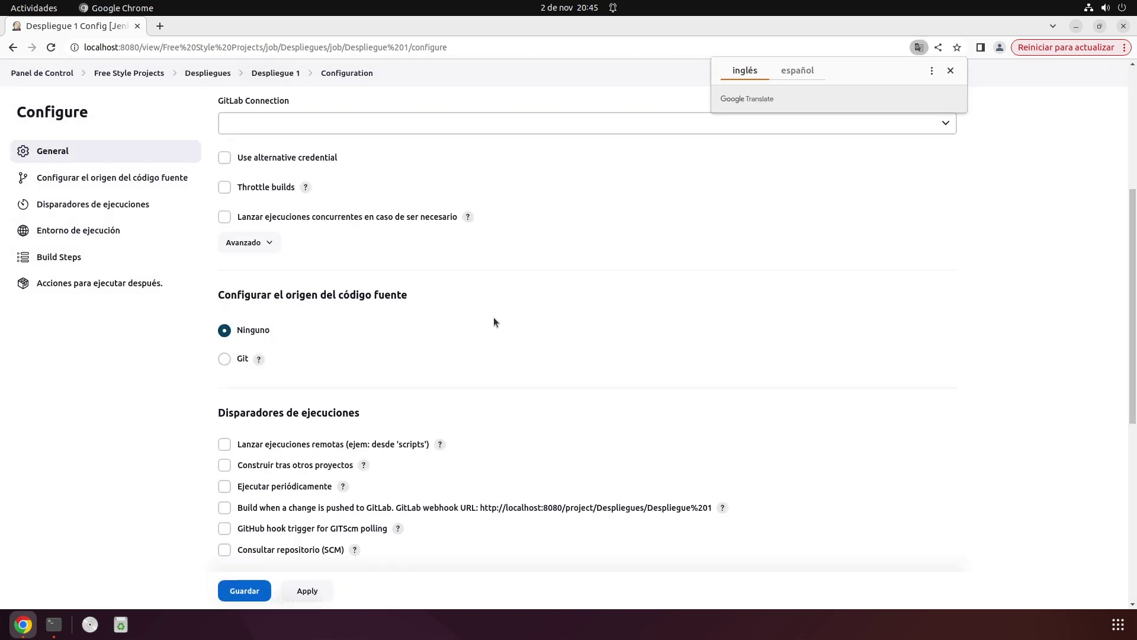
scroll(493, 356, down, 2)
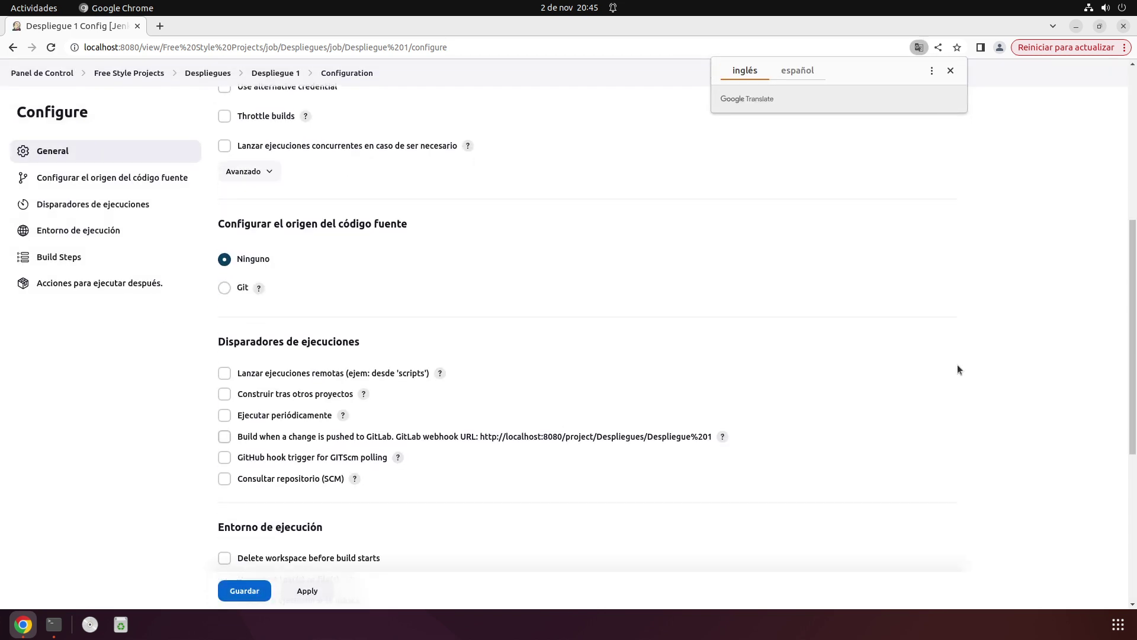
scroll(827, 437, down, 5)
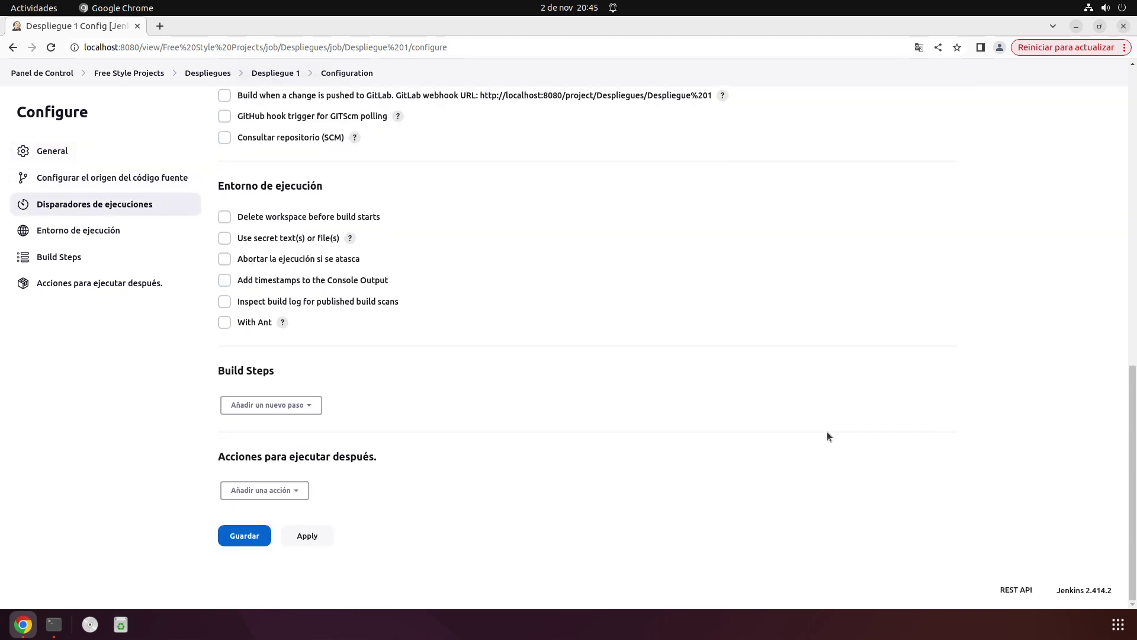
Add a shell build step running echo "estoy desplegando." to Despliegue 1, save the configuration and start a build
click(273, 405)
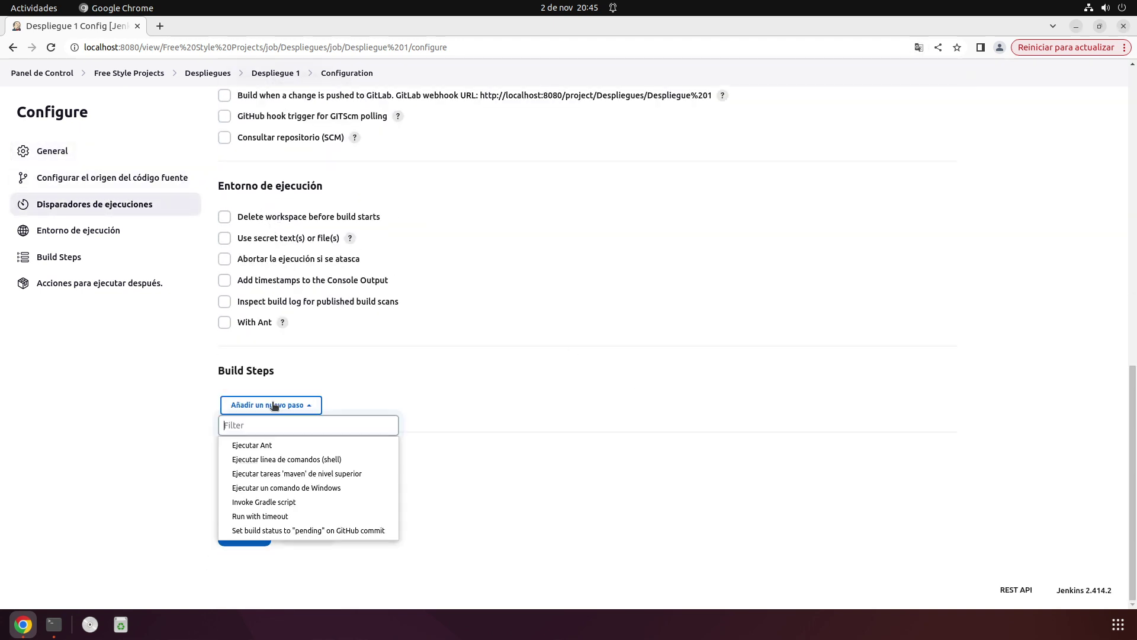
click(261, 459)
click(262, 481)
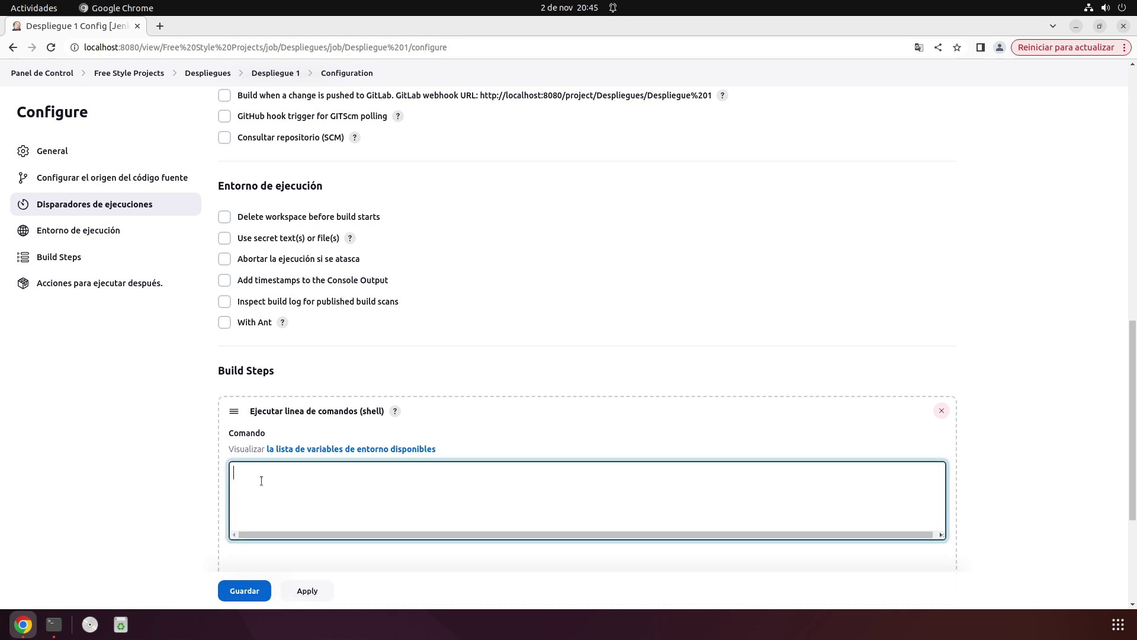
text(echo "e)
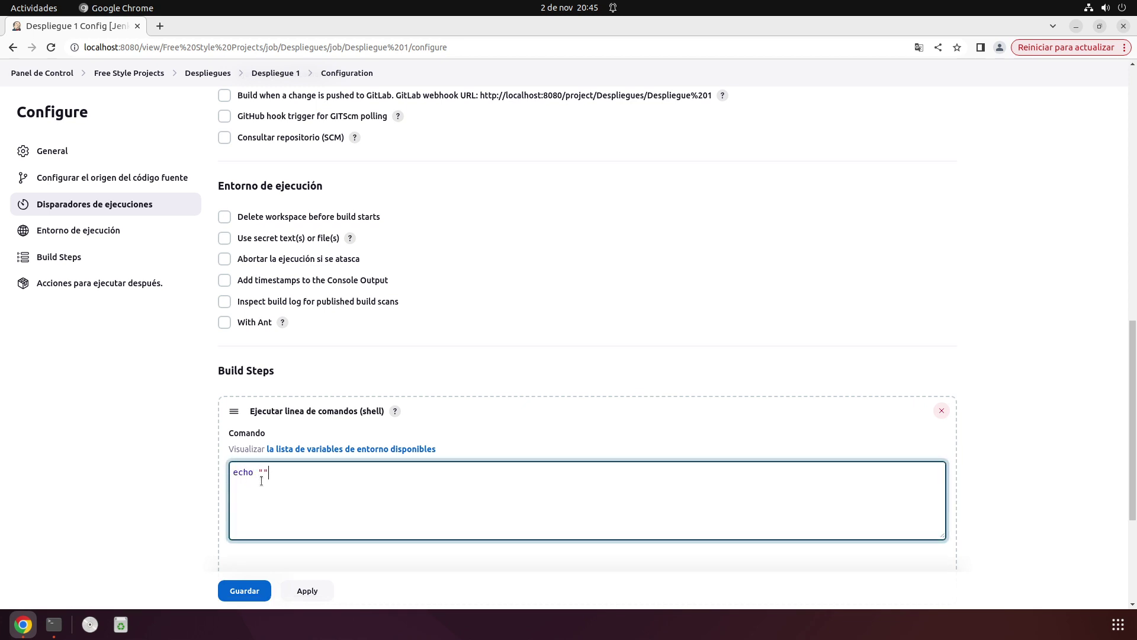
text(stoy despli)
key(BackSpace)
text(egando.)
click(254, 590)
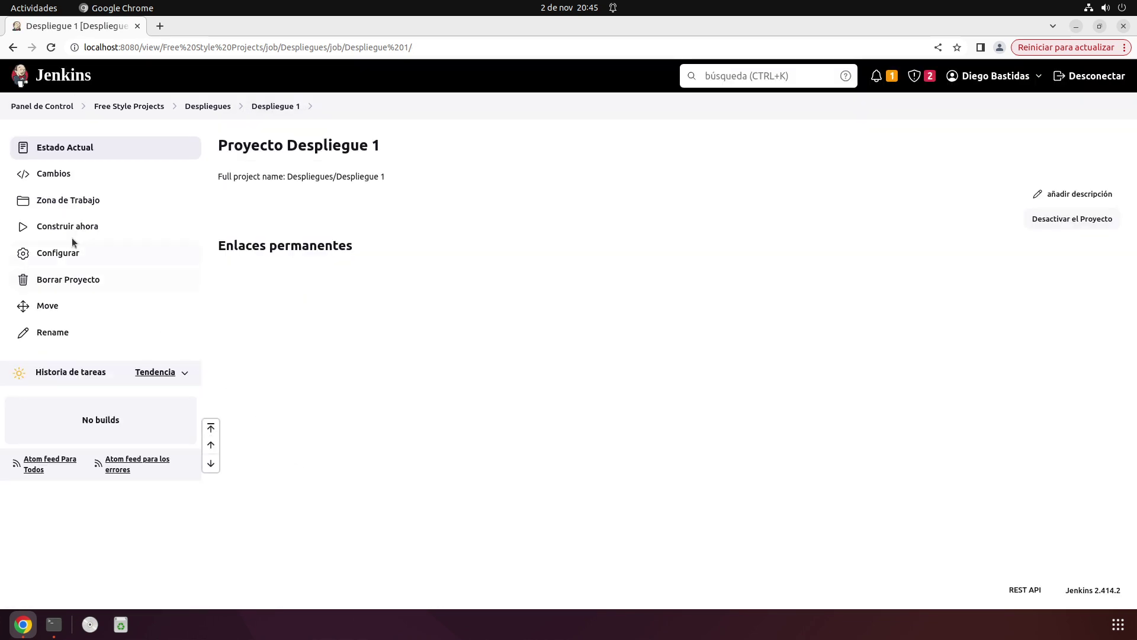
click(73, 231)
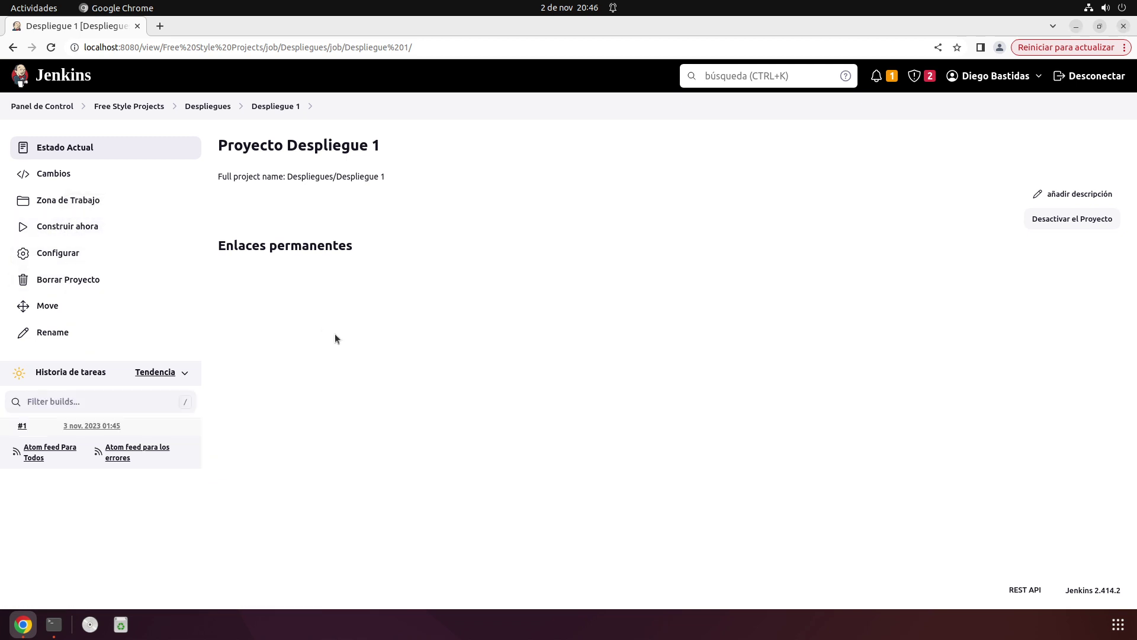
Check the last success and last duration of Despliegue 1 in the Despliegues folder, and return to the Free Style Projects view
click(199, 108)
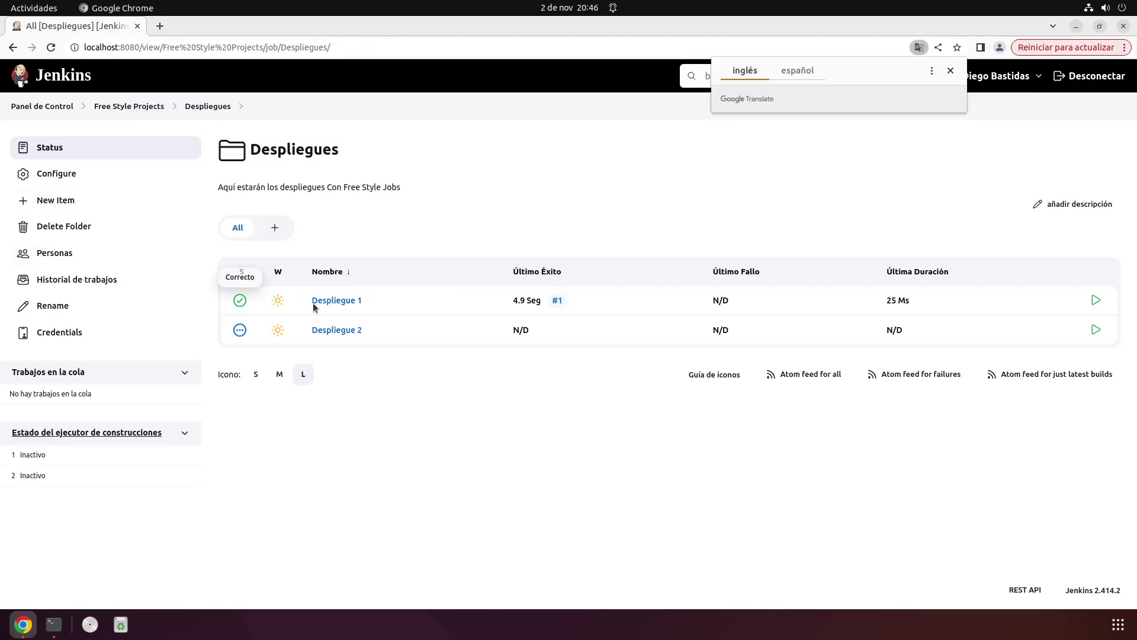
drag(512, 301, 538, 303)
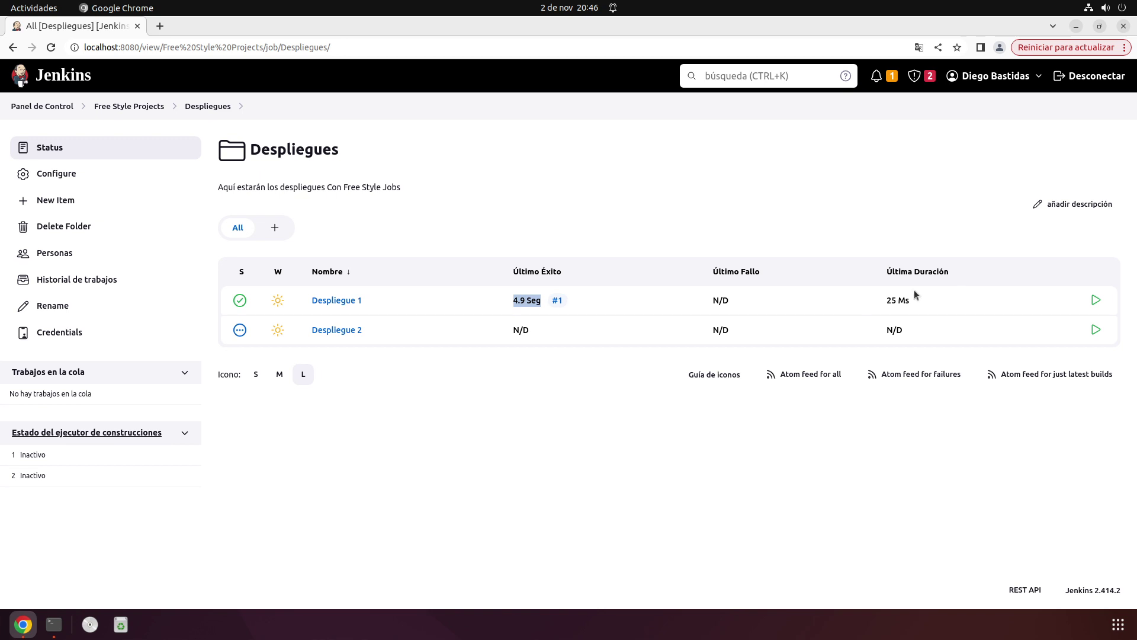
double_click(891, 299)
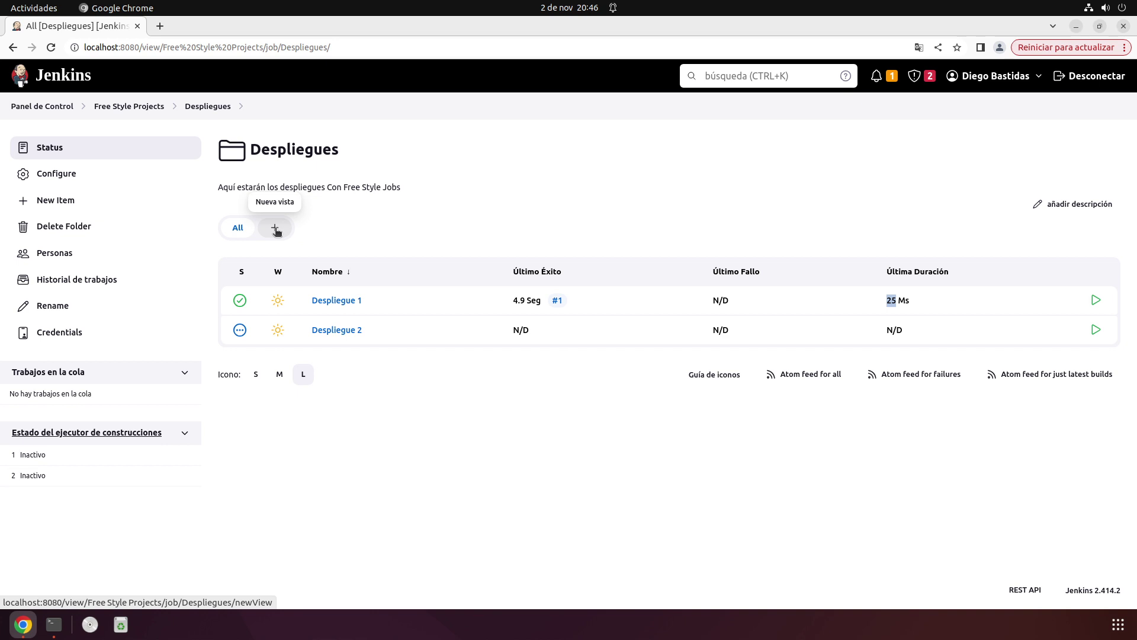
click(136, 112)
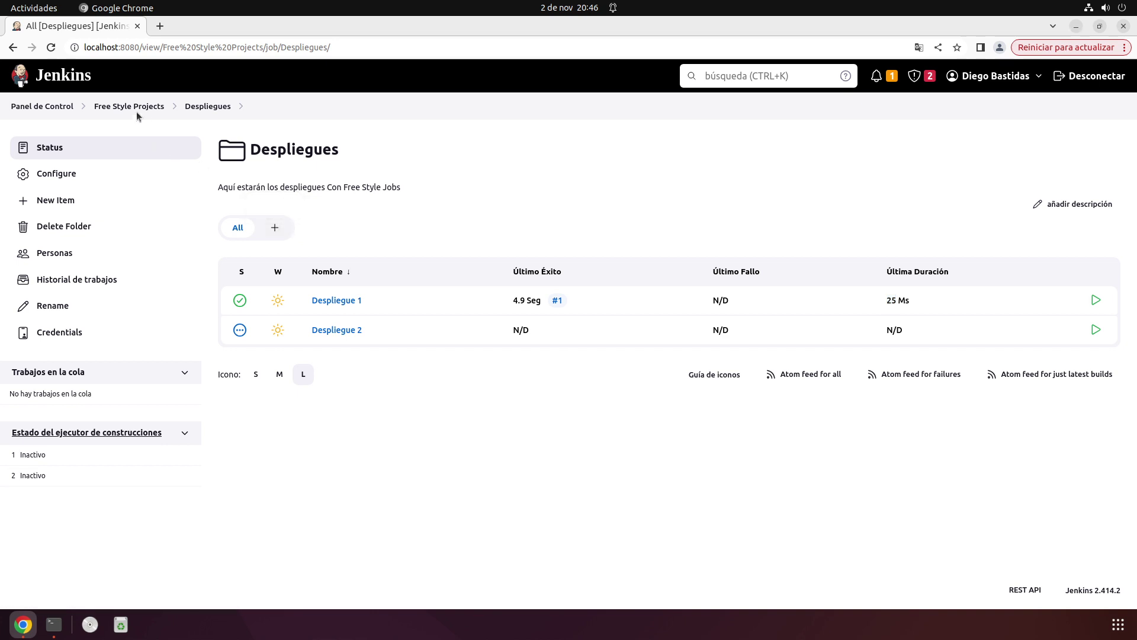
click(135, 109)
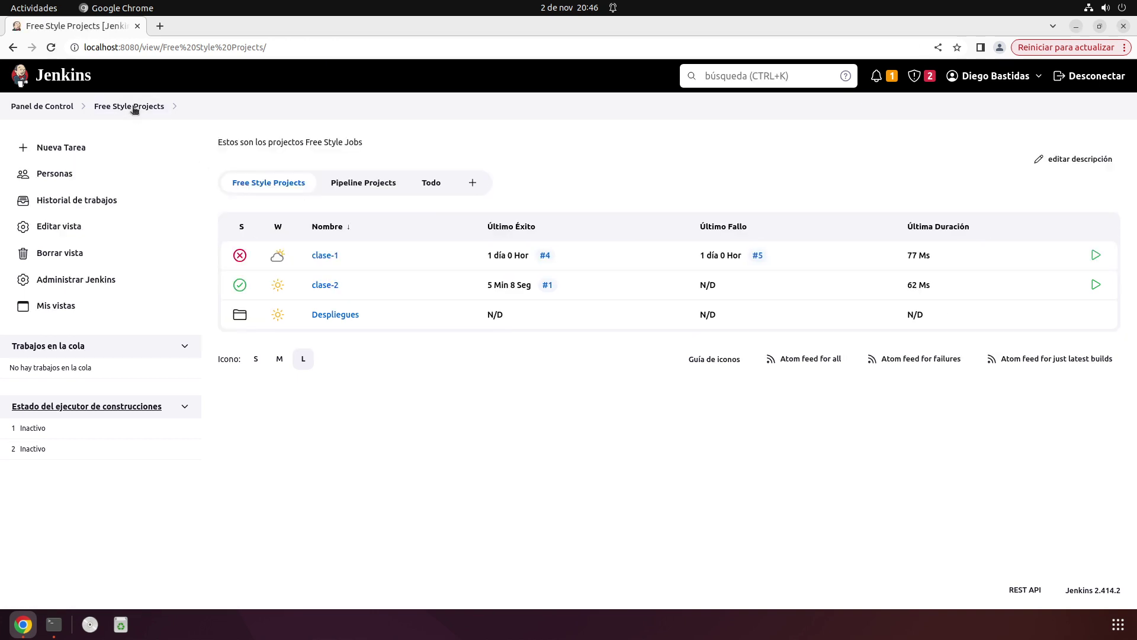